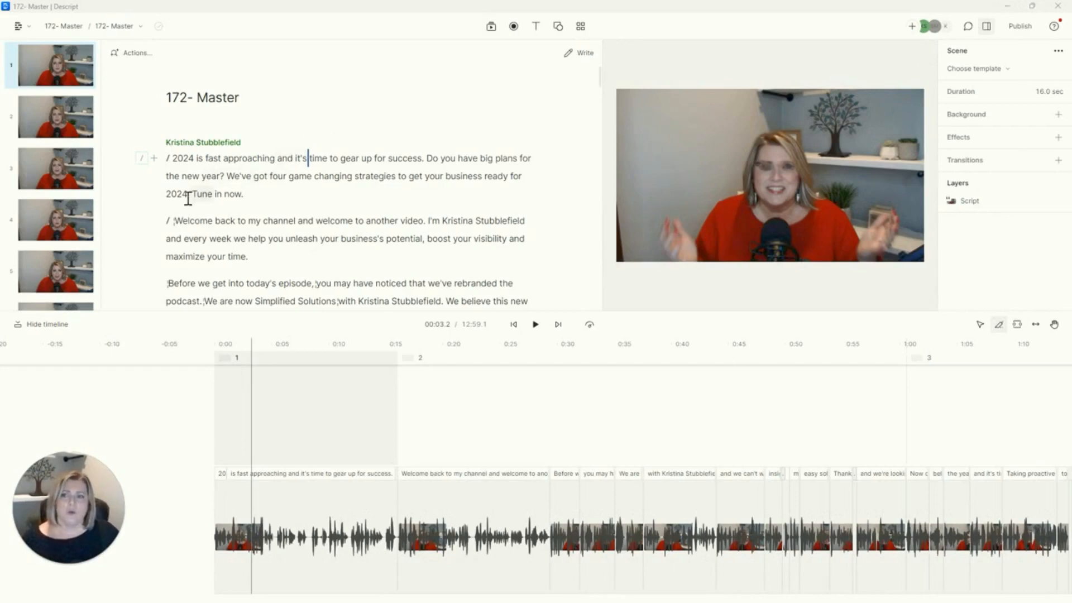
# Step: Duplicate the opening script passage, from "2024 is fast approaching" through "get your business ready for 2024.", to a new composition
pyautogui.moveTo(189, 199); pyautogui.dragTo(173, 161)
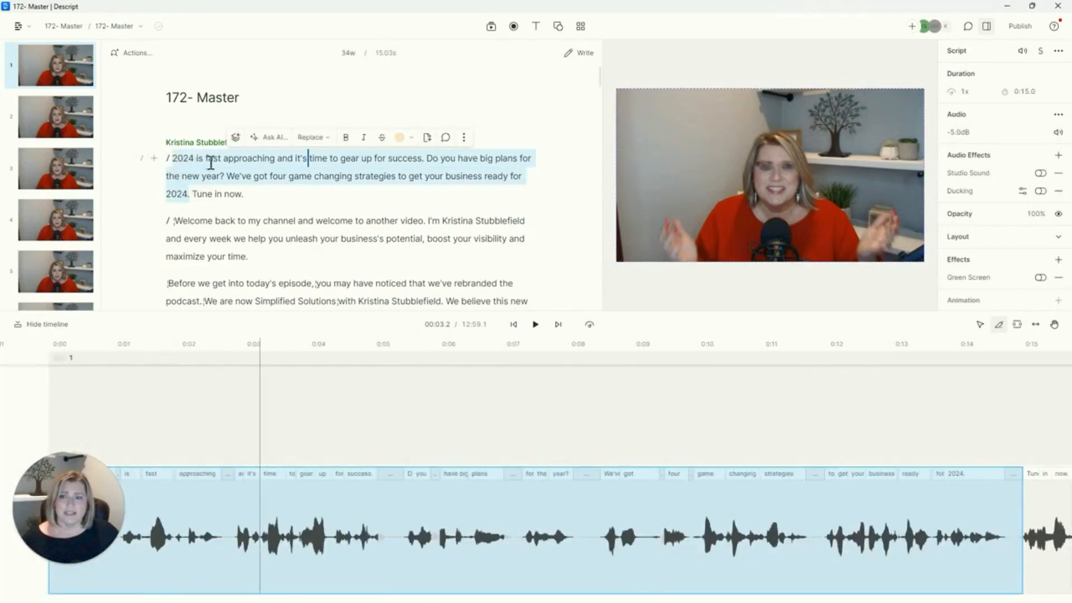
pyautogui.click(465, 142)
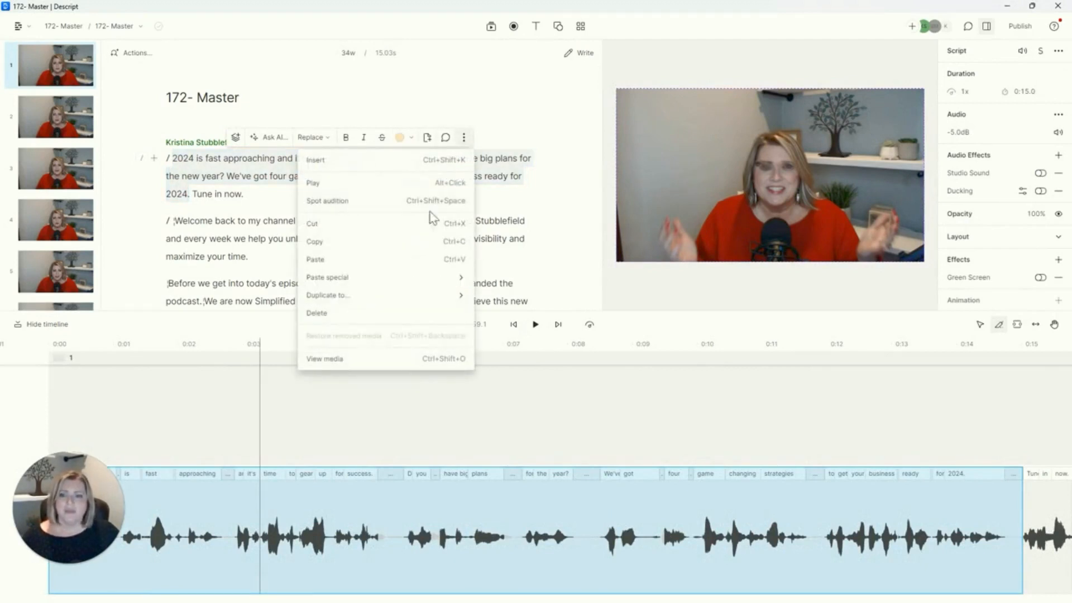
pyautogui.moveTo(320, 300)
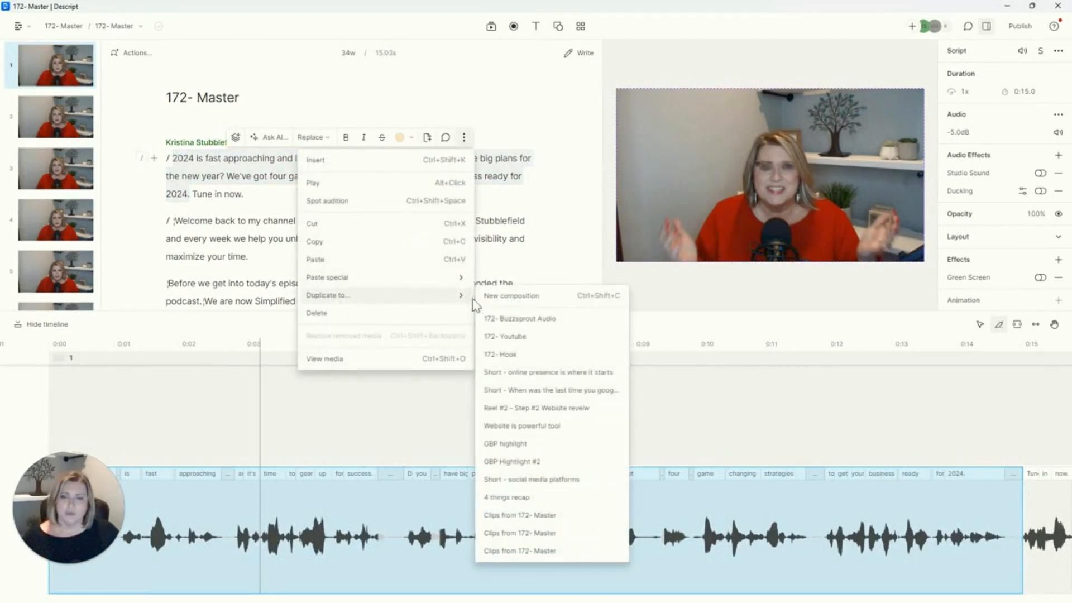
pyautogui.click(509, 302)
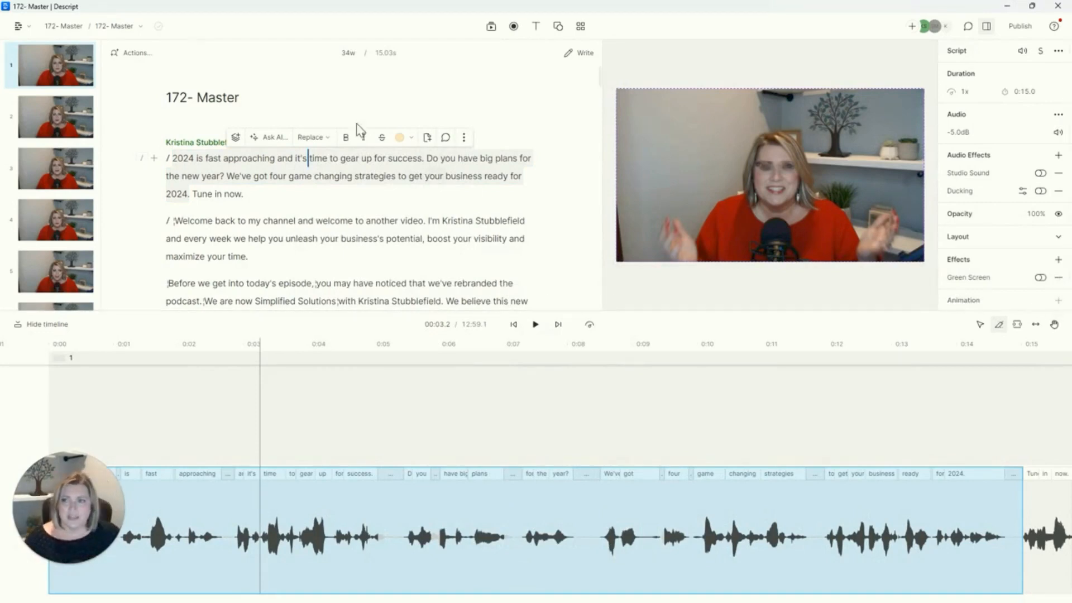
# Step: Open the newest "Clips from 172- Master" composition, the last one in the project's composition list
pyautogui.click(141, 28)
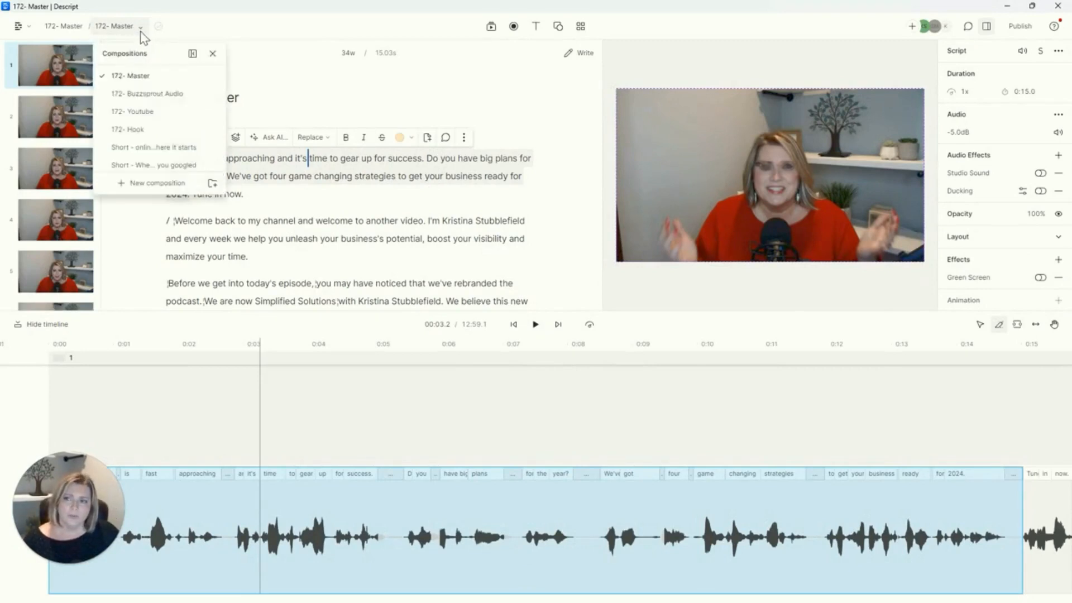
pyautogui.scroll(-4, 137, 148)
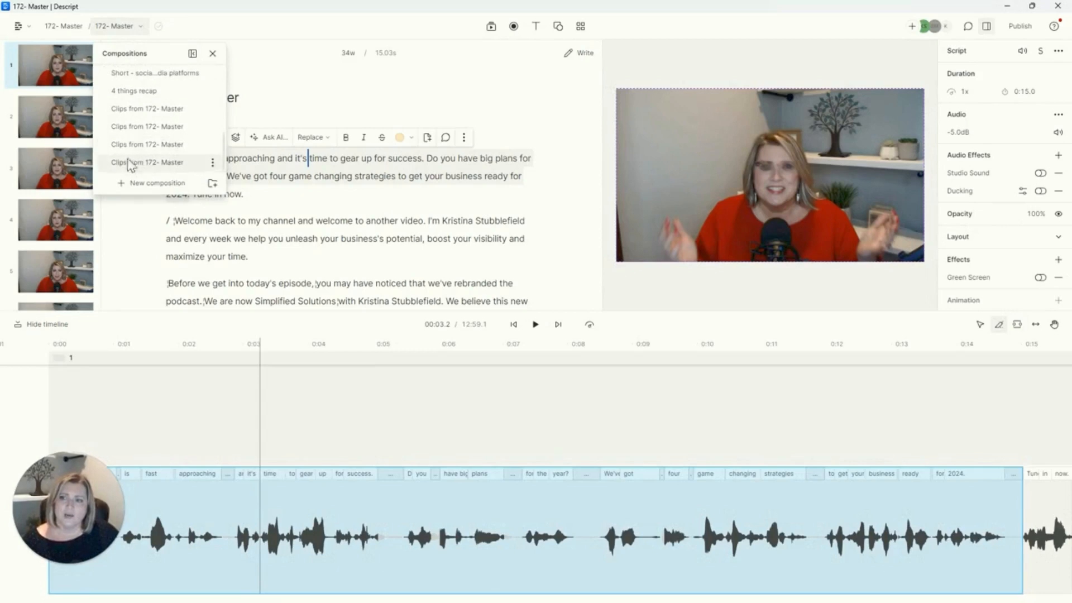
pyautogui.click(137, 170)
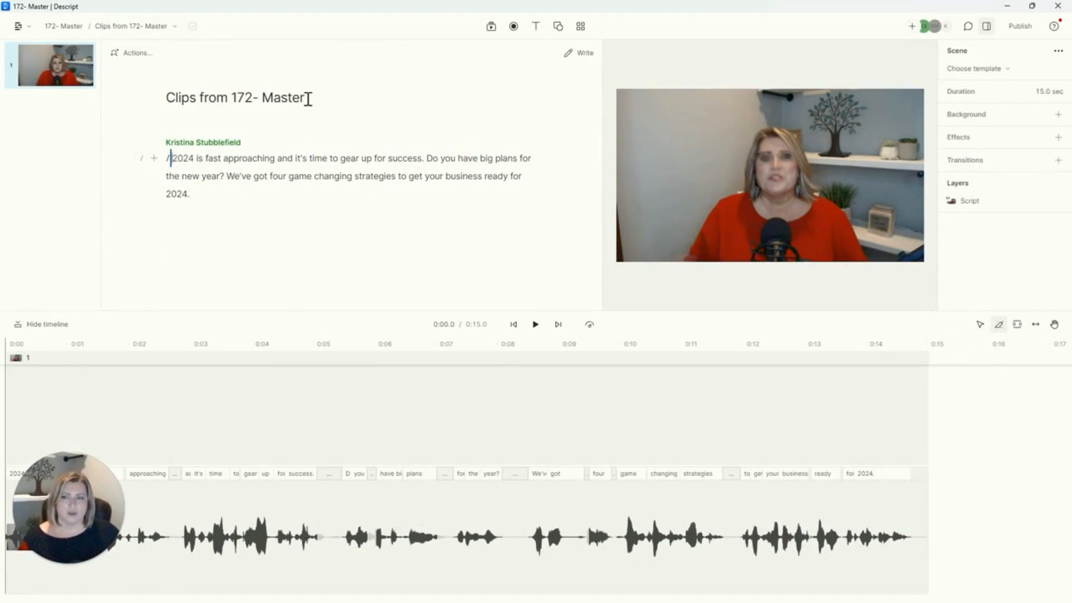
# Step: Rename the clip composition as "172- Master - Reels"
pyautogui.moveTo(305, 98); pyautogui.dragTo(234, 99)
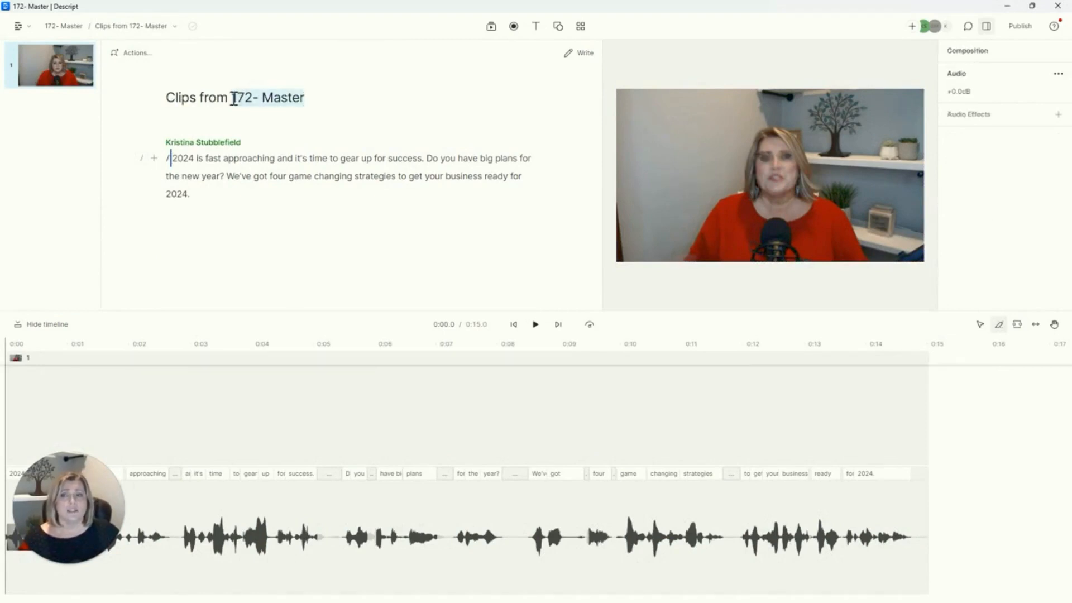
pyautogui.click(234, 99)
pyautogui.moveTo(234, 99); pyautogui.dragTo(166, 100)
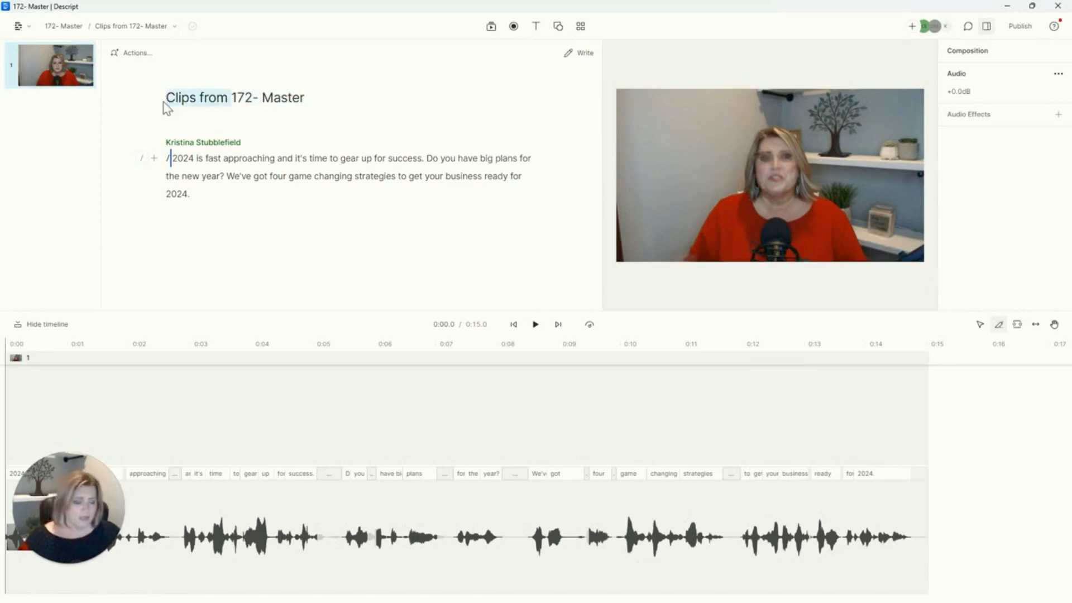
pyautogui.press('BackSpace')
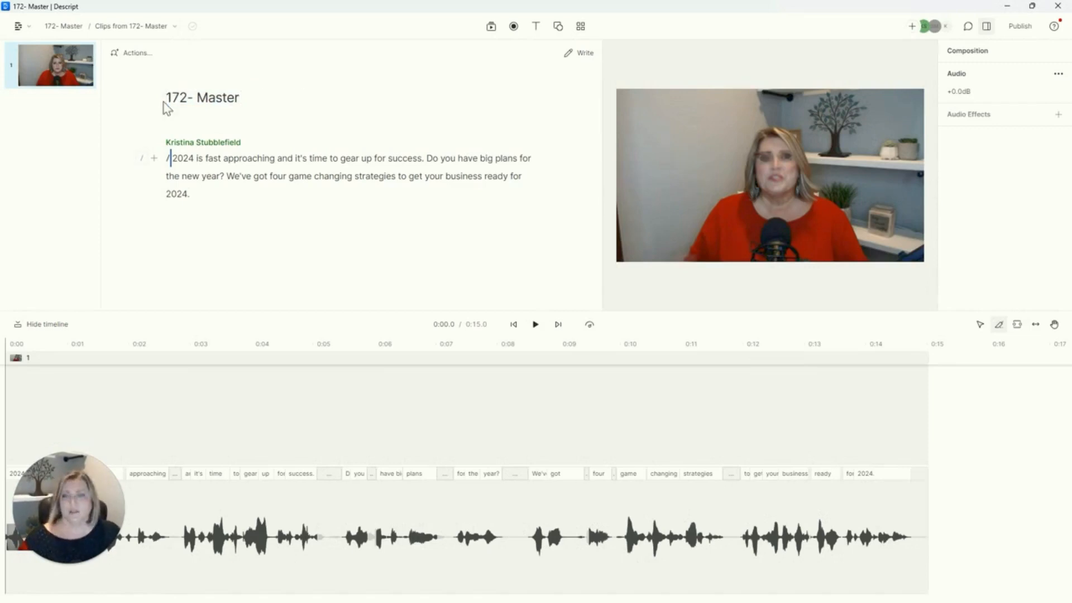
pyautogui.write('- Reels')
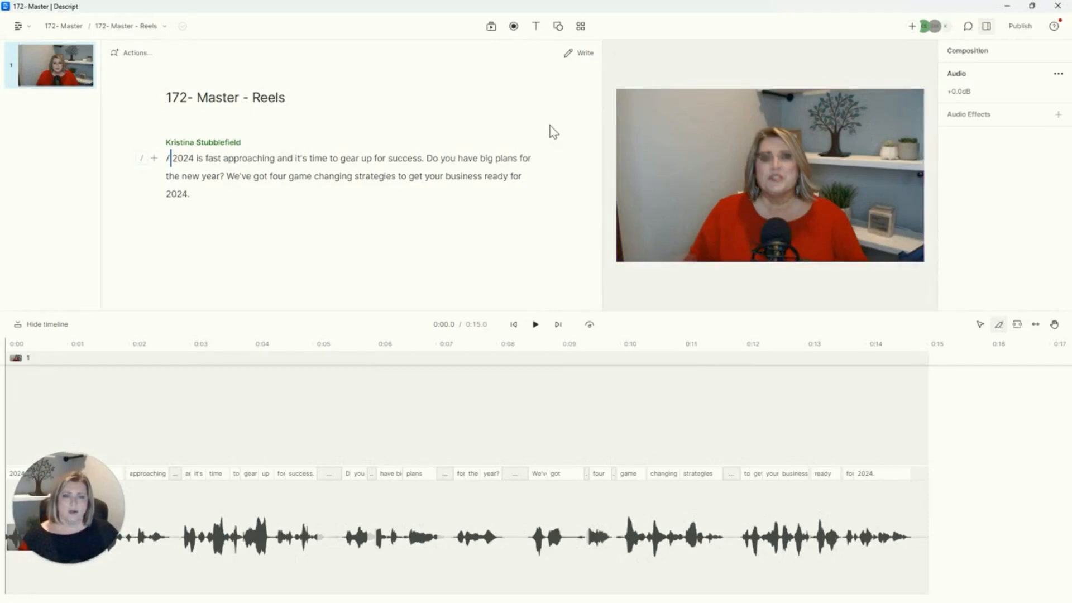
# Step: Switch the reel composition's canvas to the Portrait 9:16 format
pyautogui.moveTo(636, 72)
pyautogui.click(622, 54)
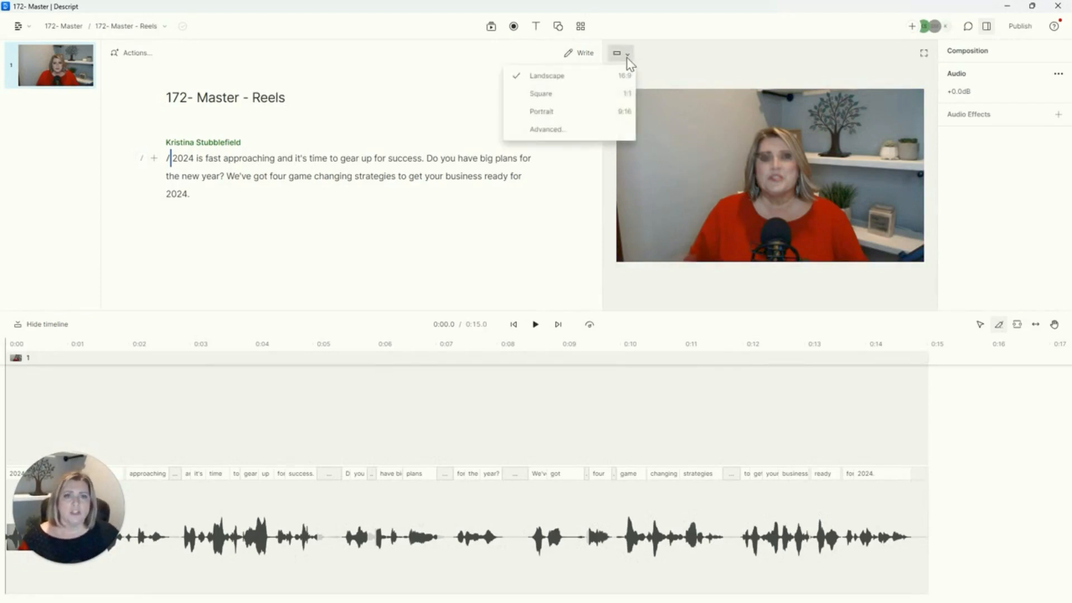
pyautogui.click(581, 112)
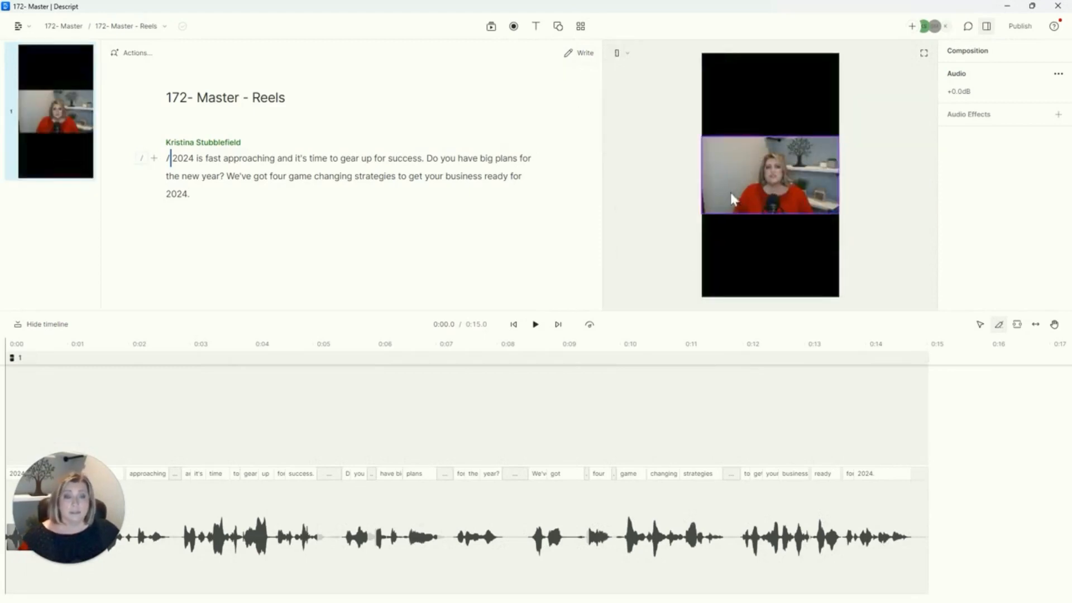
# Step: Add a title reading "Online Presence" to the scene and set its text size to 150
pyautogui.click(535, 27)
pyautogui.click(540, 56)
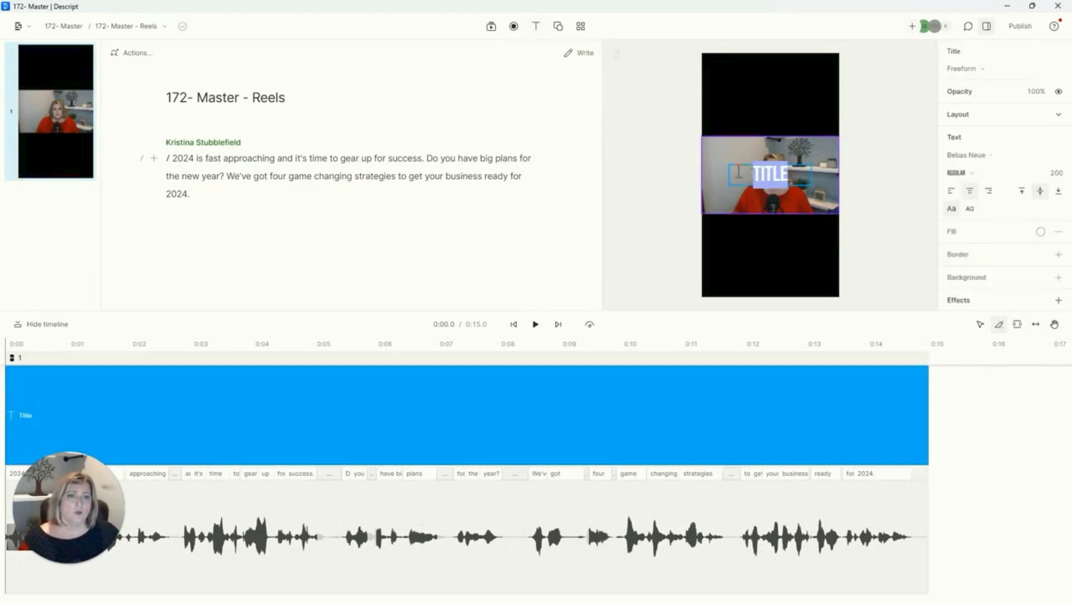
pyautogui.write('Online Prese')
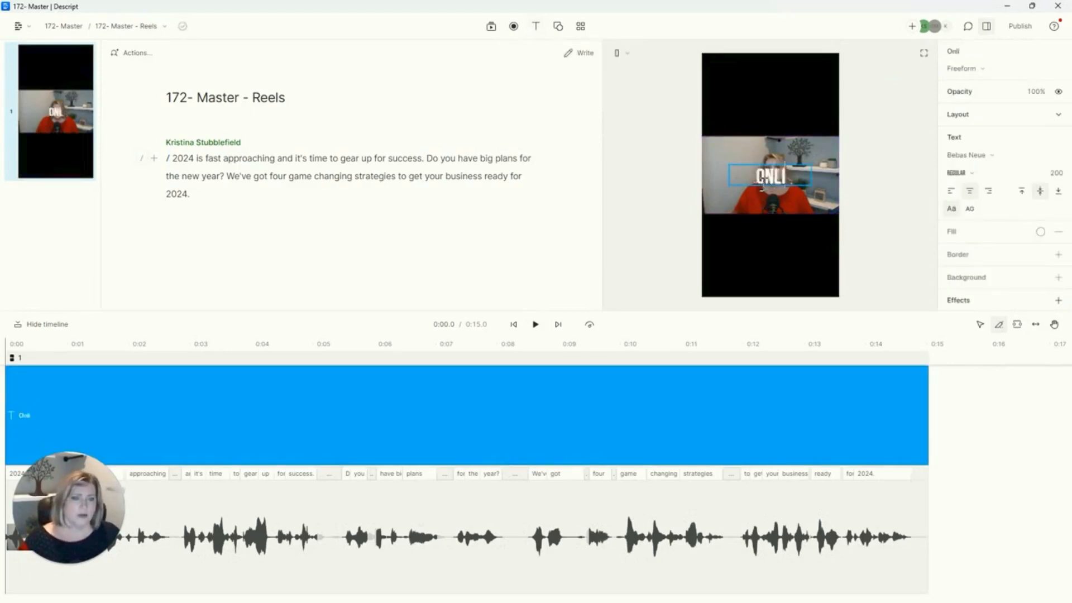
pyautogui.write('nce')
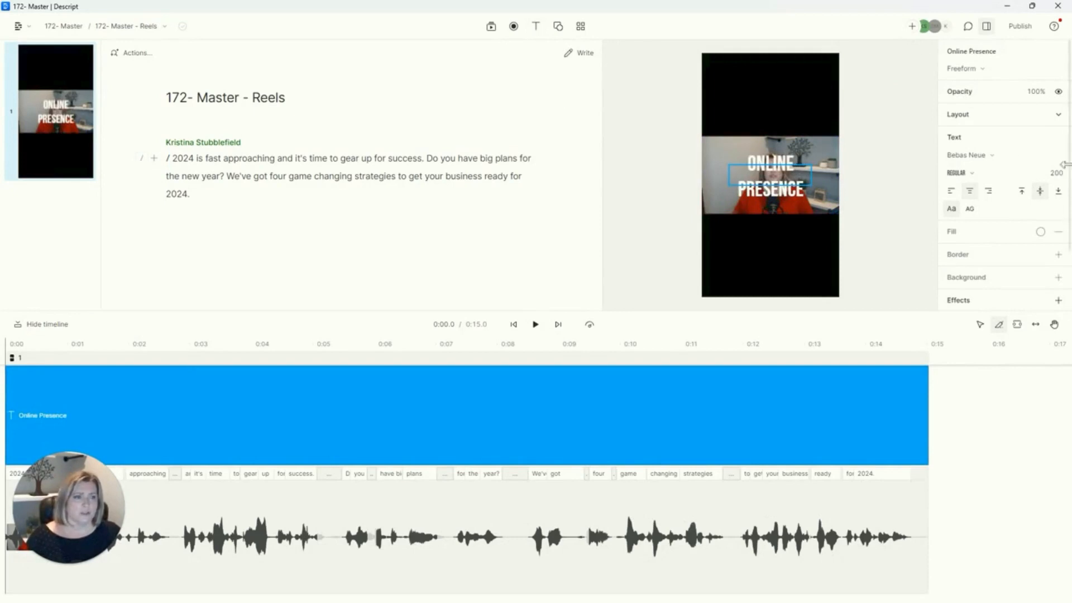
pyautogui.write('150')
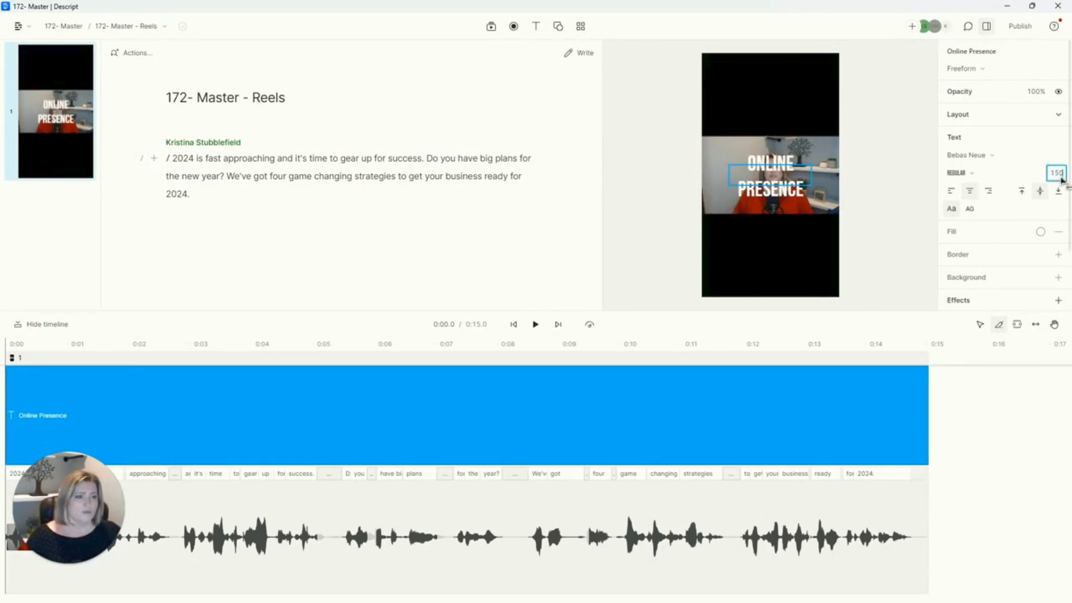
pyautogui.press('Return')
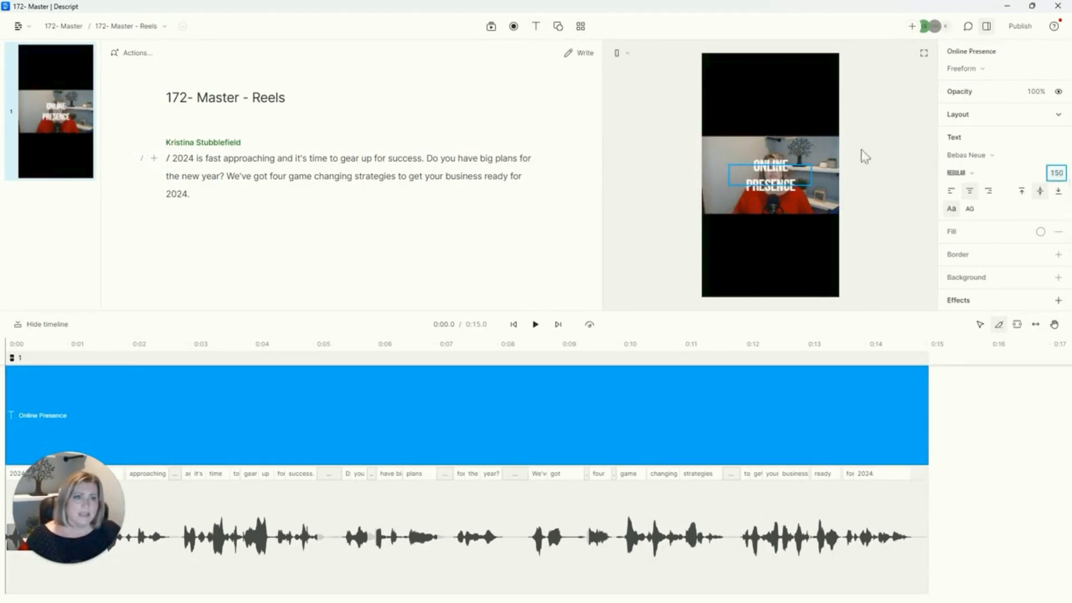
# Step: Move the "Online Presence" title into the black area above the video and center it horizontally
pyautogui.click(781, 182)
pyautogui.moveTo(775, 188); pyautogui.dragTo(770, 123)
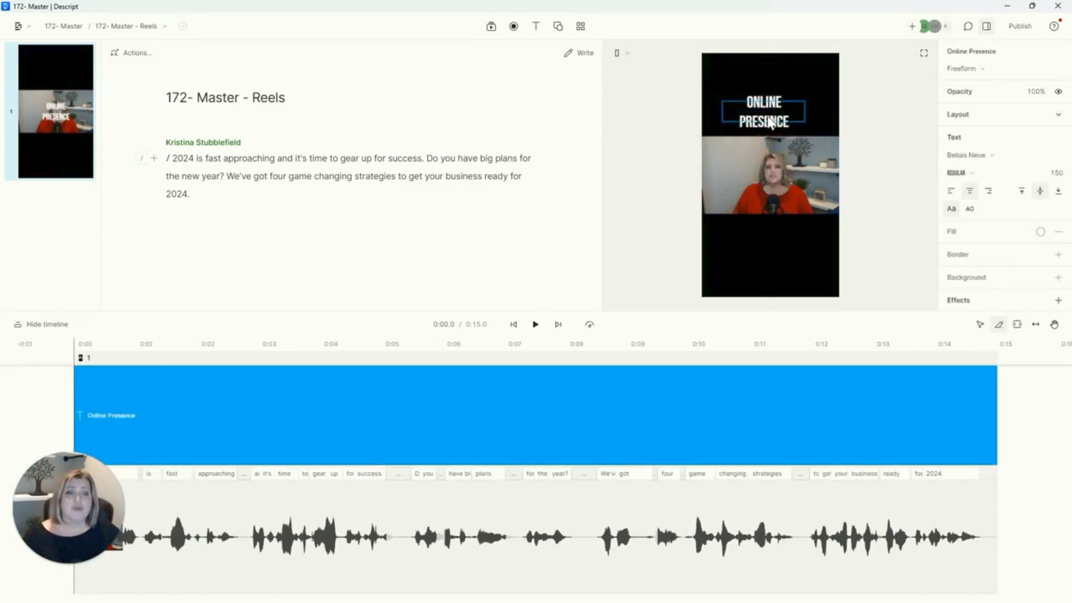
pyautogui.click(864, 135)
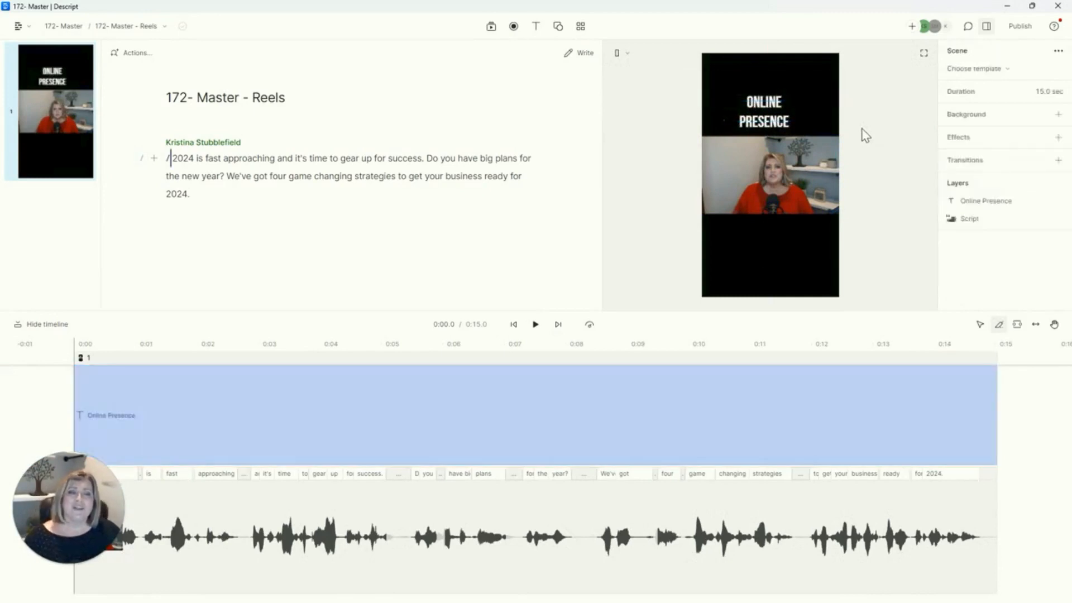
pyautogui.moveTo(785, 124); pyautogui.dragTo(791, 119)
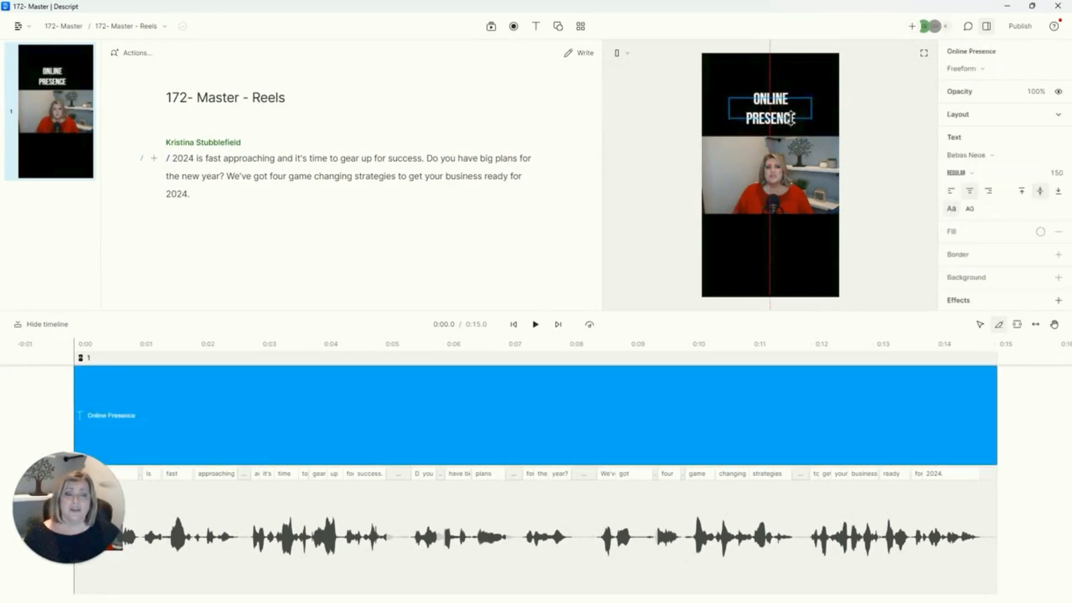
pyautogui.click(869, 134)
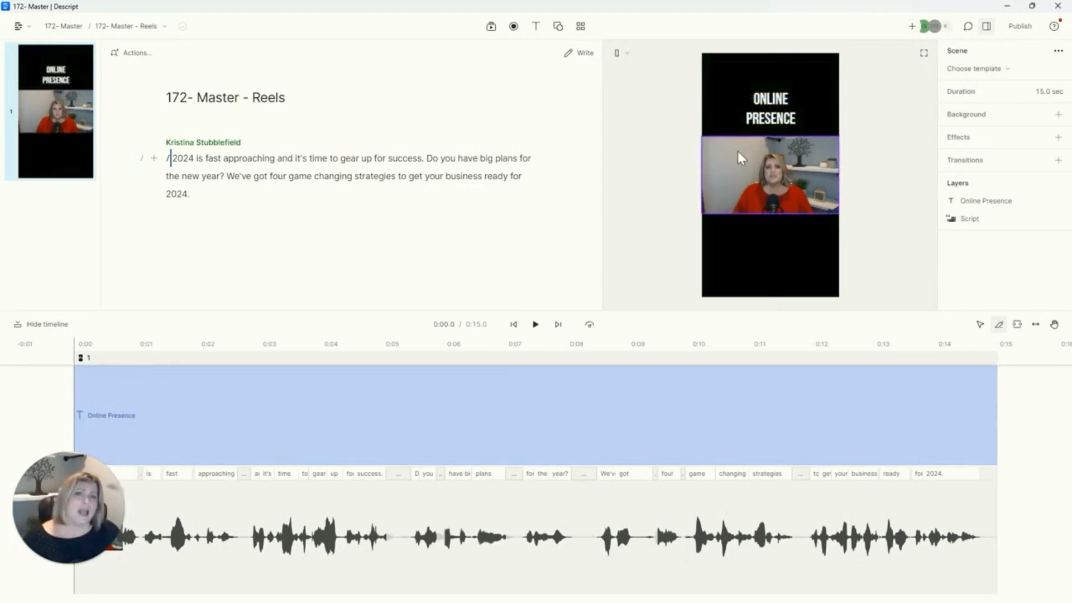
# Step: Add captions of the script to the portrait scene
pyautogui.click(537, 29)
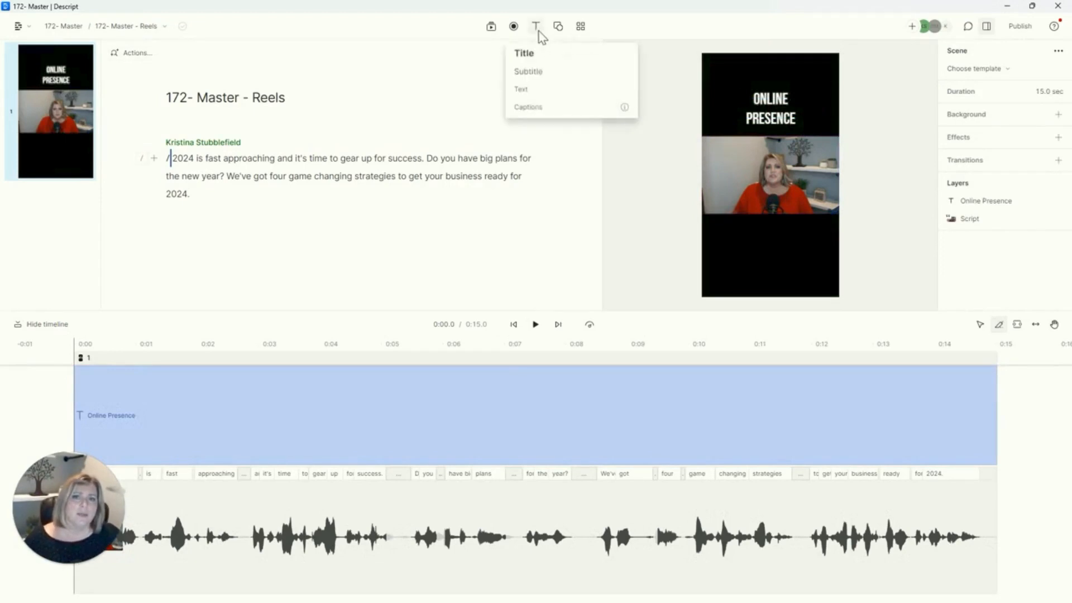
pyautogui.click(531, 108)
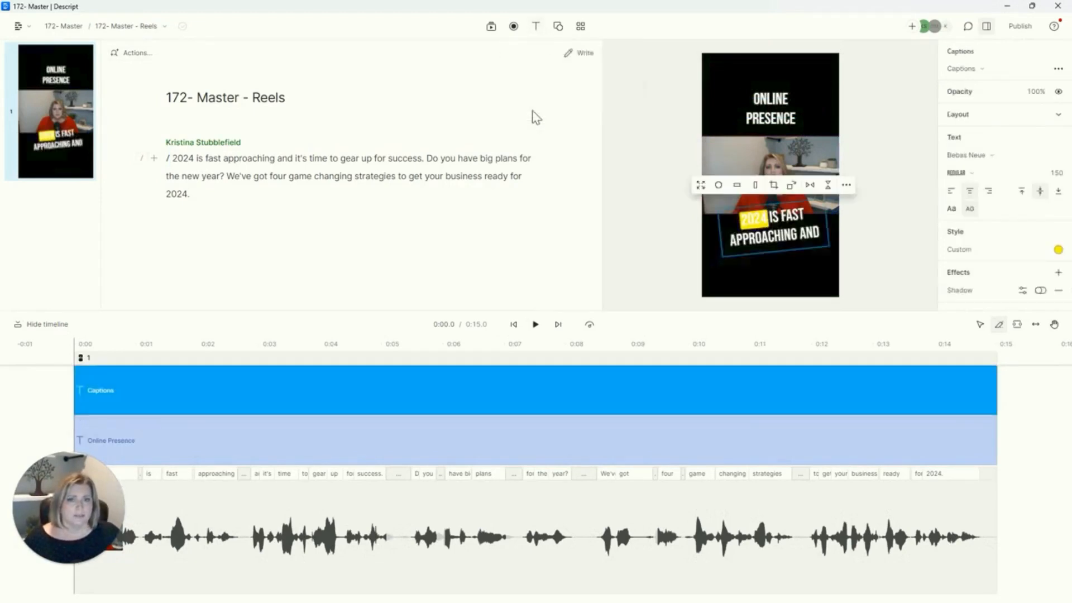
pyautogui.click(533, 28)
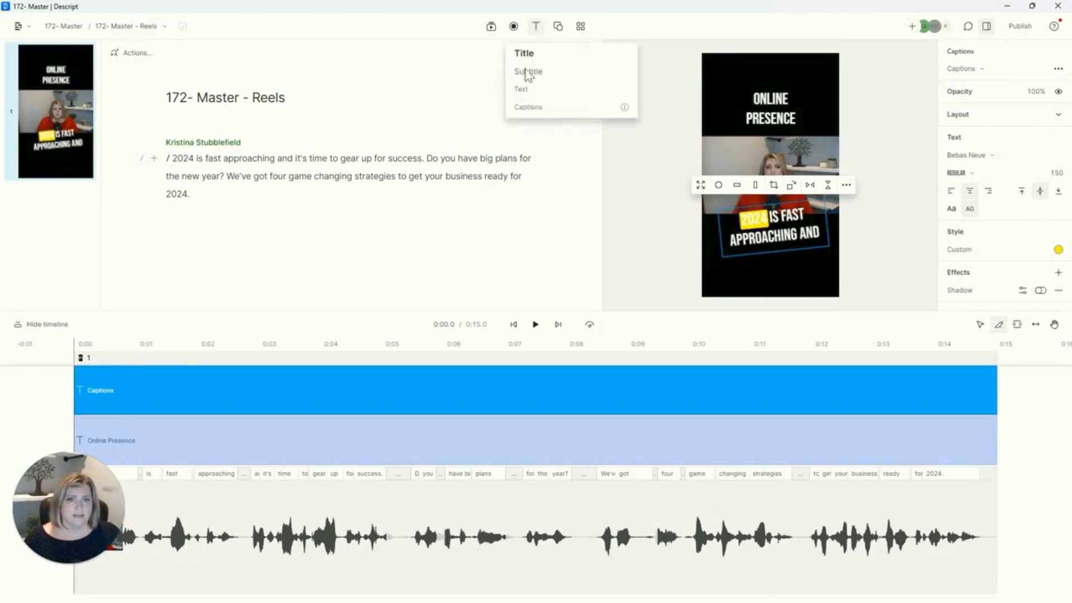
pyautogui.click(768, 229)
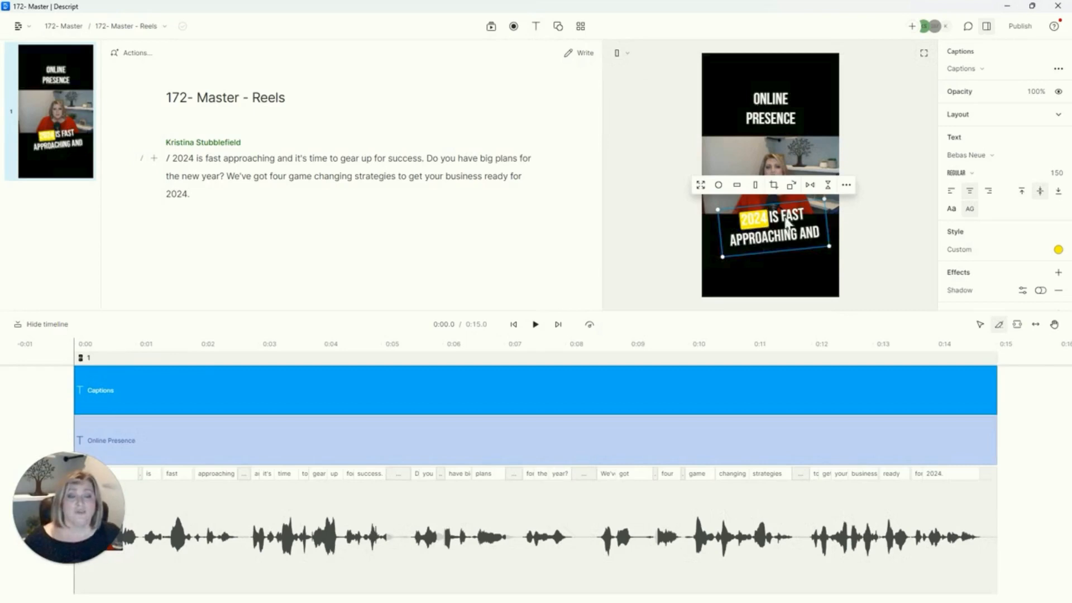
pyautogui.click(903, 196)
# Step: Change the captions' highlight color to red (d90101)
pyautogui.click(794, 229)
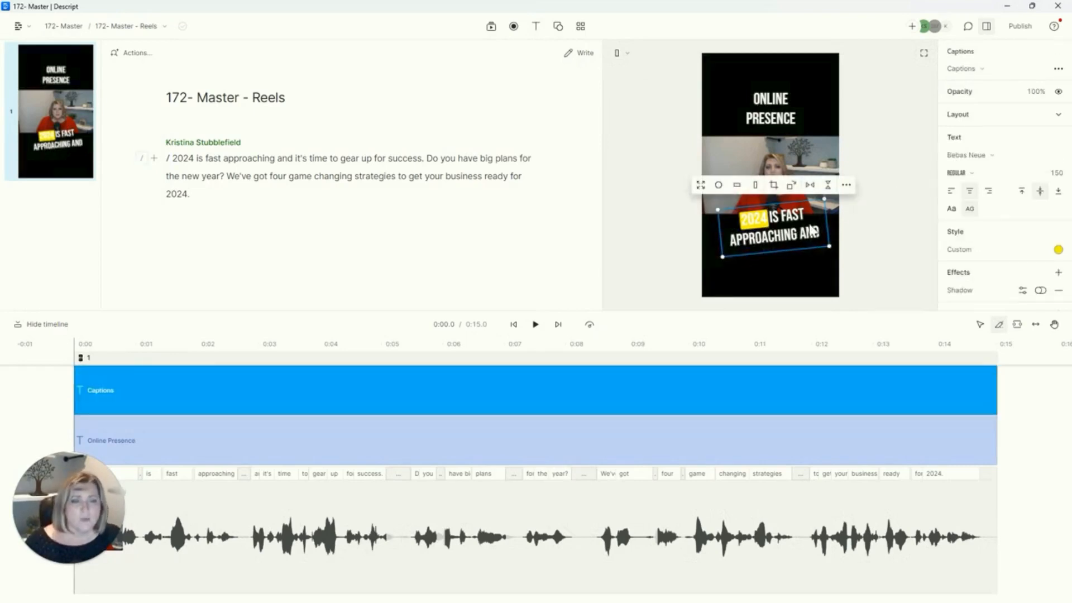
pyautogui.click(1059, 249)
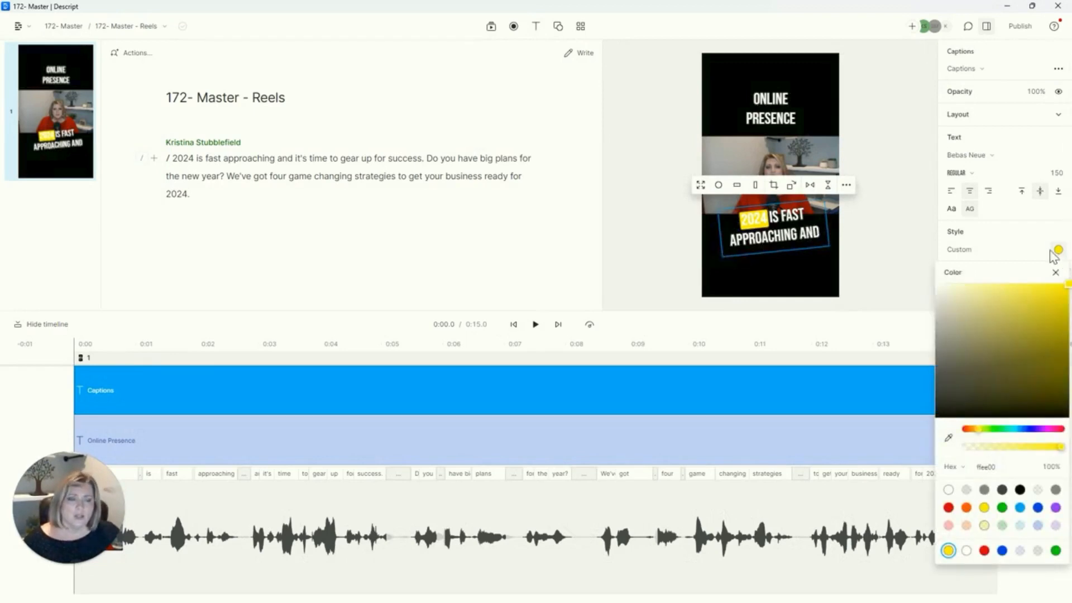
pyautogui.click(949, 507)
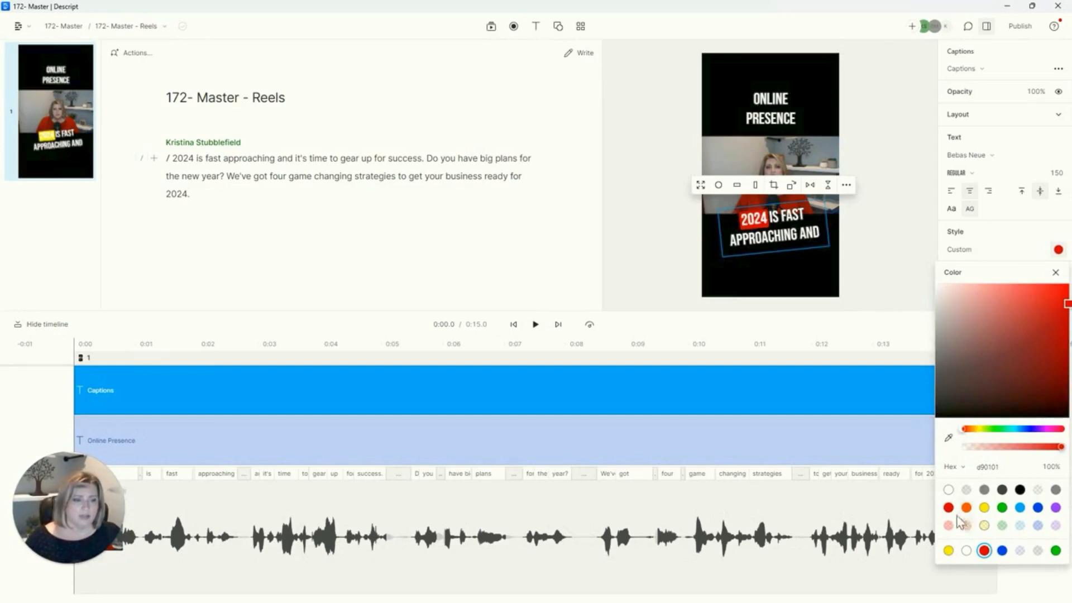
# Step: Move the captions into the black area below the video and rotate them until the text is level
pyautogui.click(770, 229)
pyautogui.moveTo(768, 229); pyautogui.dragTo(771, 246)
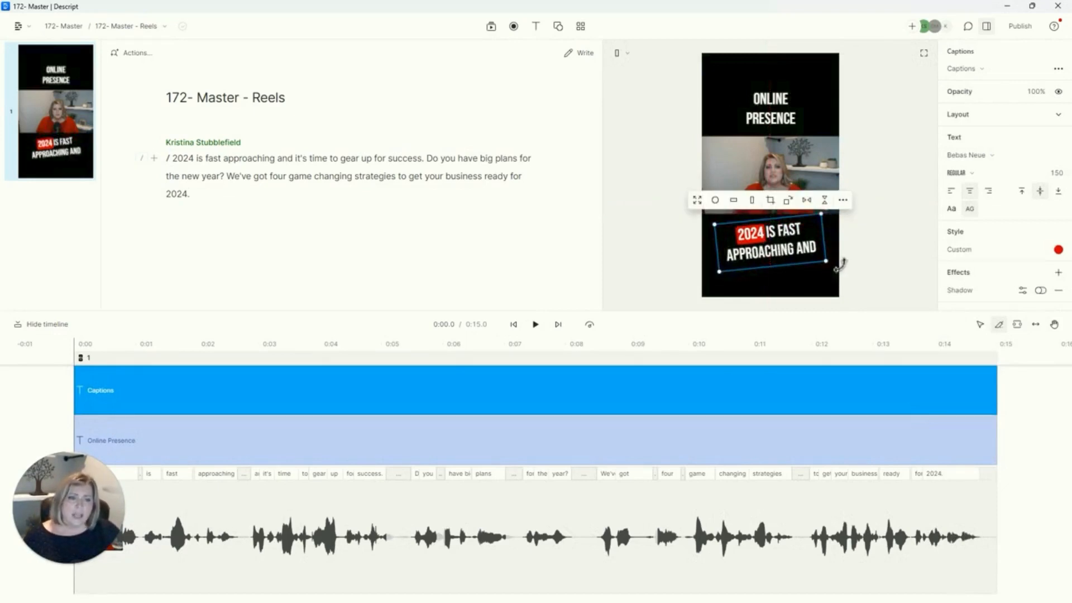
pyautogui.moveTo(837, 268); pyautogui.dragTo(833, 267)
pyautogui.click(872, 233)
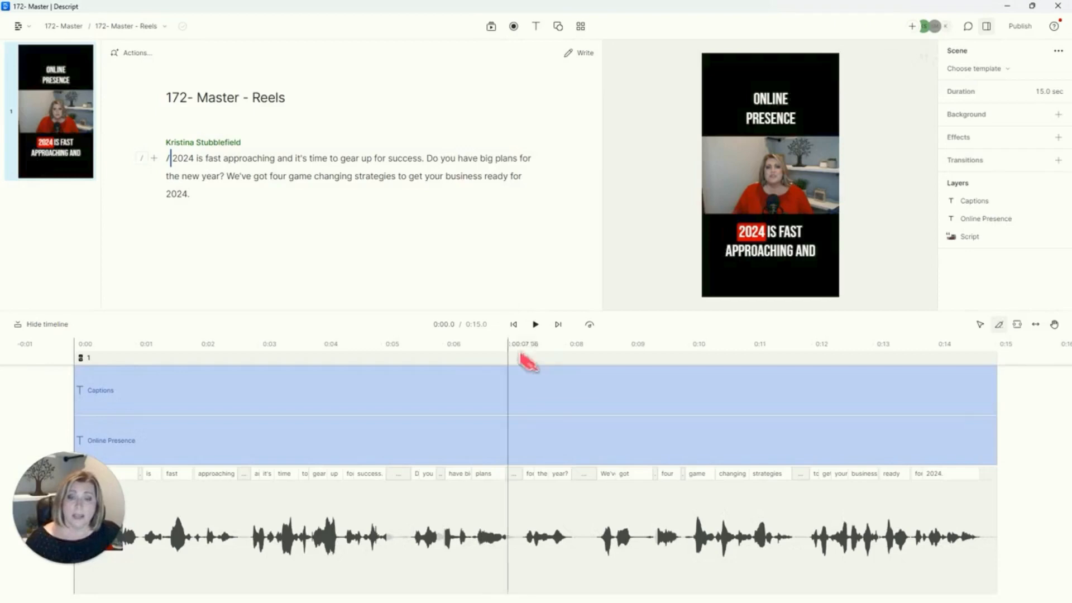
# Step: Play the first seconds of the reel to check the captions, and set the "Online Presence" title's text size to 125
pyautogui.click(537, 330)
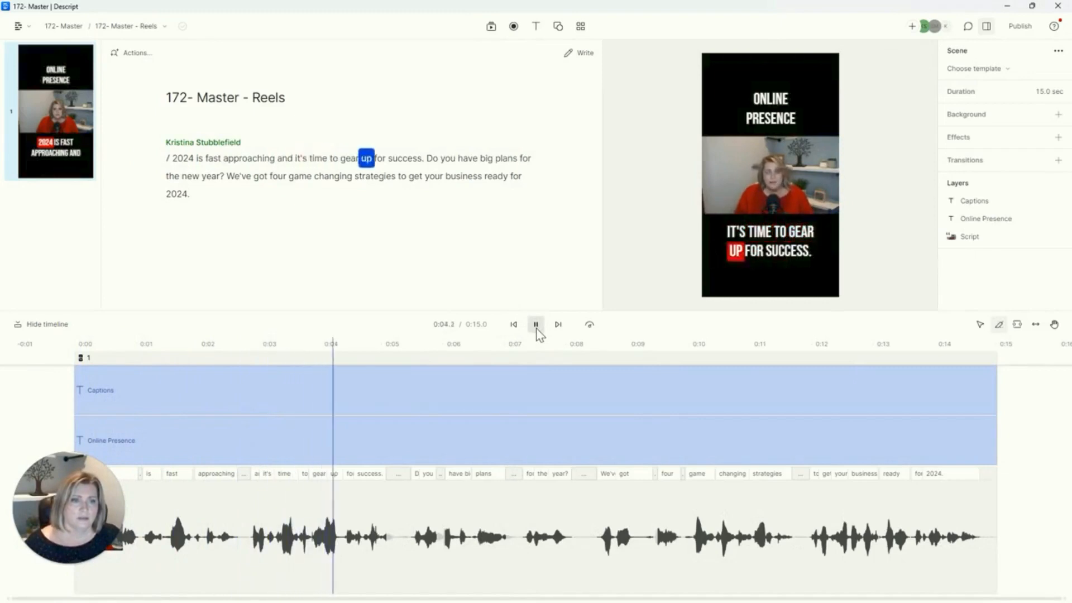
pyautogui.click(537, 327)
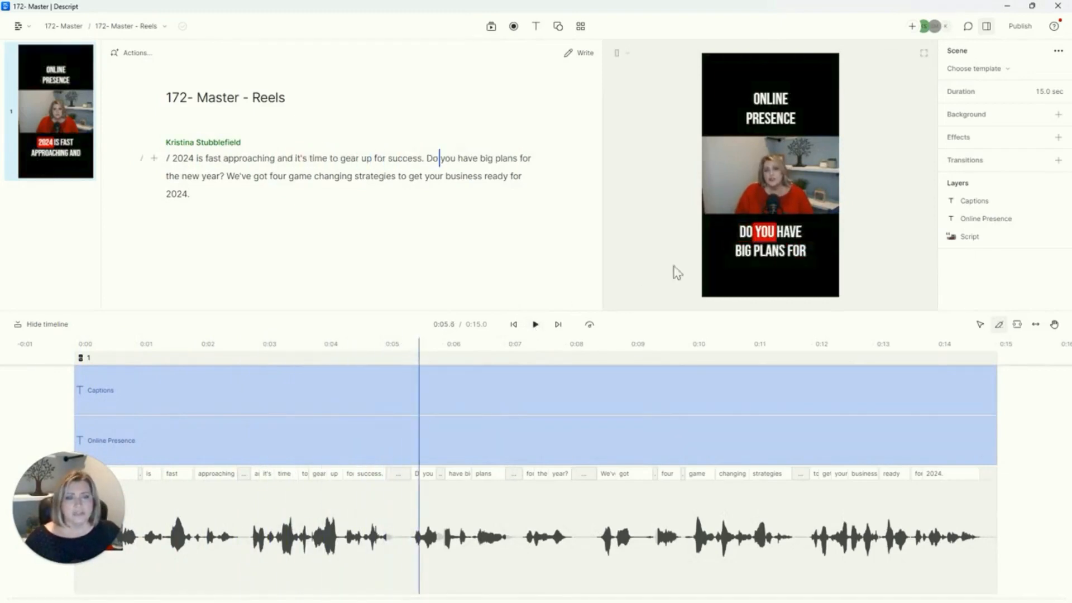
pyautogui.click(786, 121)
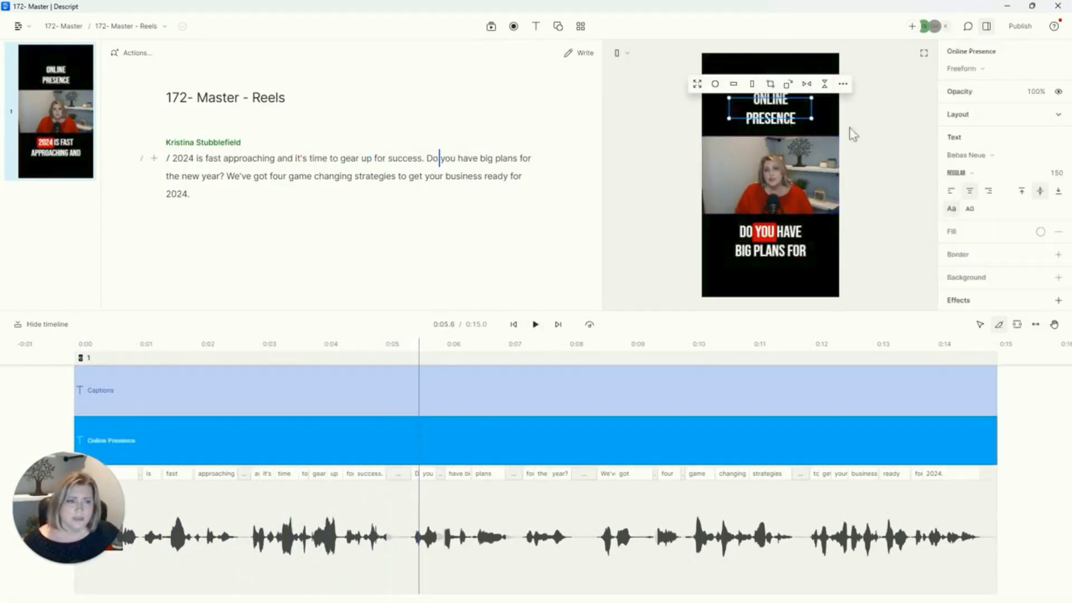
pyautogui.click(1057, 173)
pyautogui.write('125')
pyautogui.press('Return')
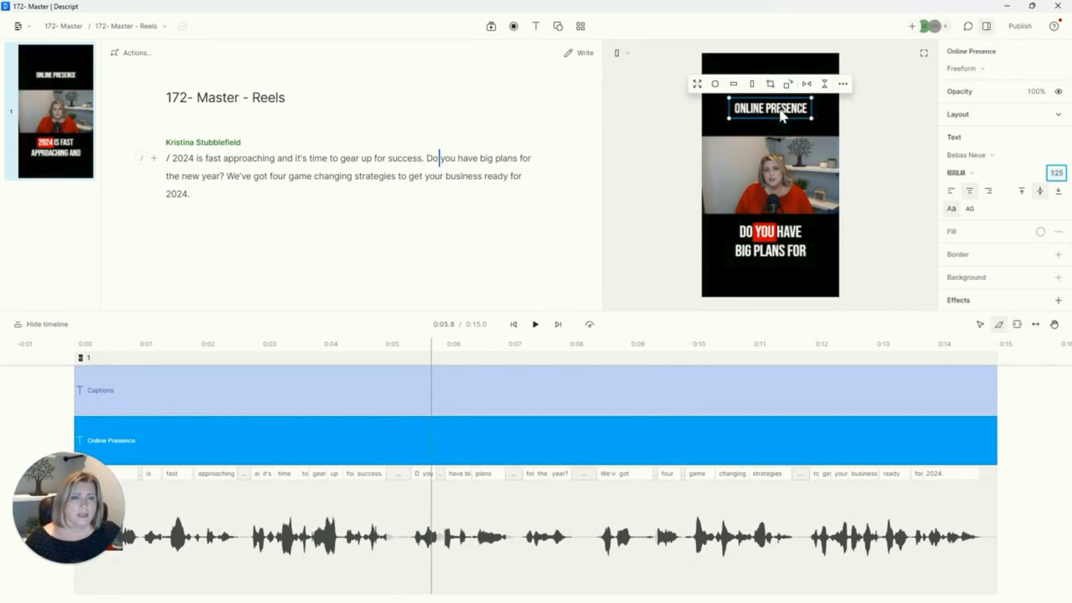
# Step: Widen the "Online Presence" title's box to the full frame width and set its text size to 175
pyautogui.moveTo(823, 128)
pyautogui.mouseDown()
pyautogui.moveTo(833, 116)
pyautogui.moveTo(826, 127)
pyautogui.mouseUp()
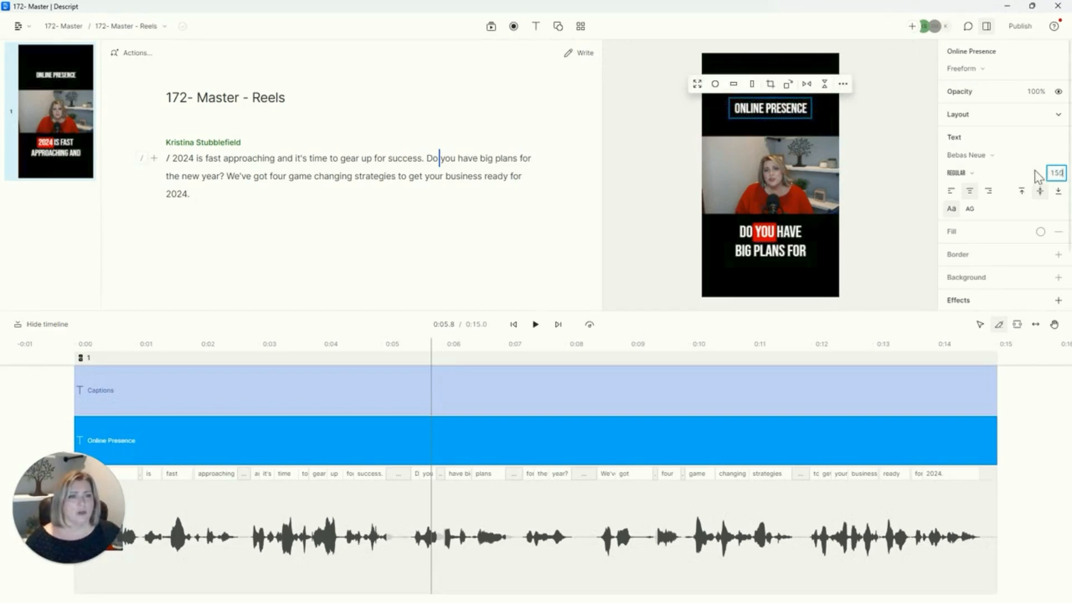
pyautogui.press('Return')
pyautogui.moveTo(821, 112); pyautogui.dragTo(838, 113)
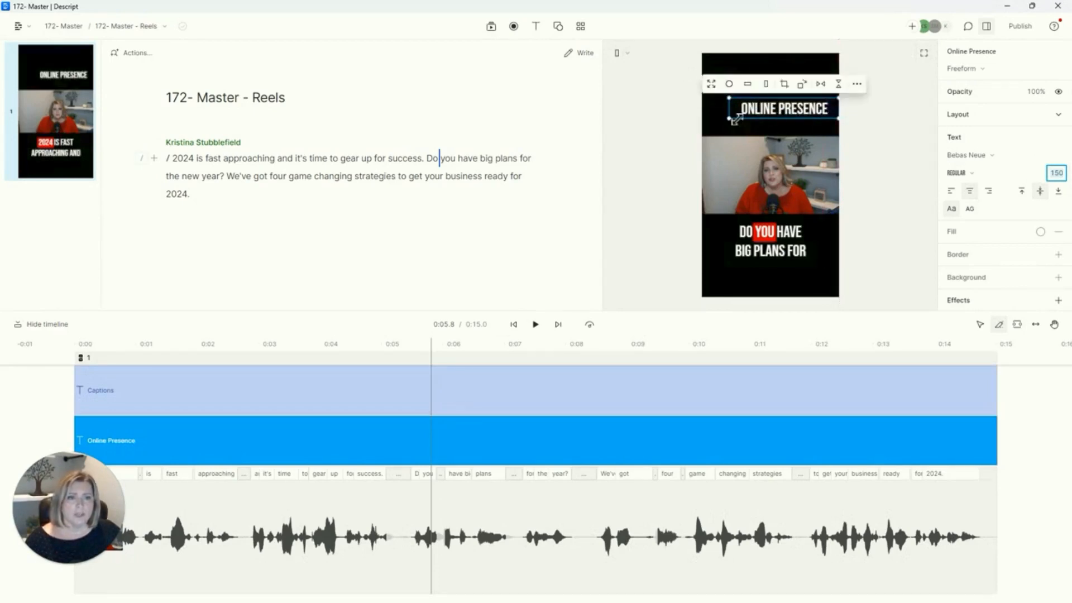
pyautogui.moveTo(733, 119); pyautogui.dragTo(702, 119)
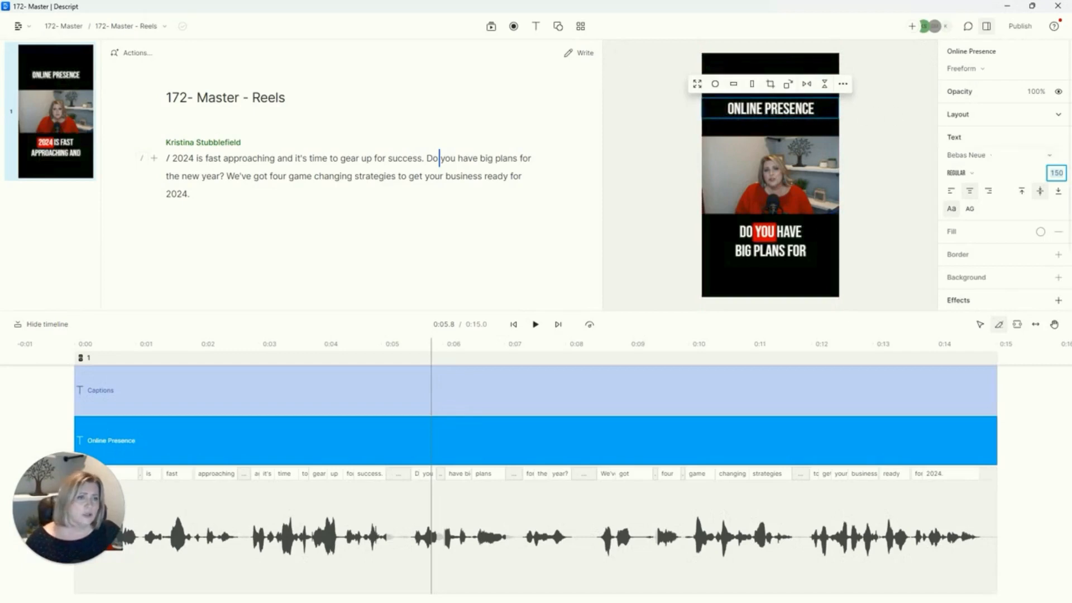
pyautogui.write('175')
pyautogui.press('Return')
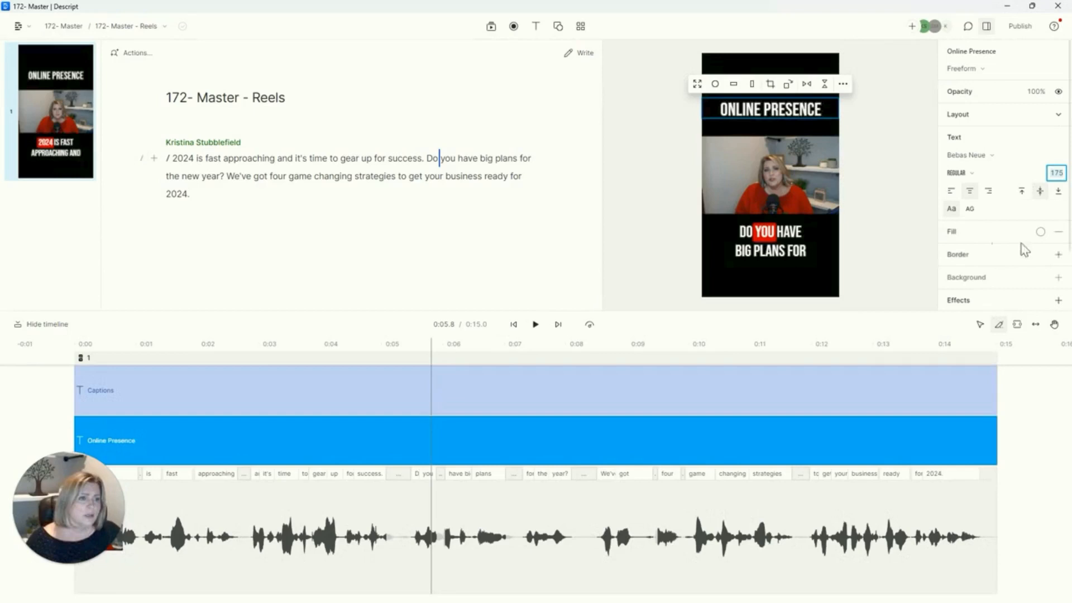
# Step: Add a red border to the "Online Presence" title's text
pyautogui.click(1058, 254)
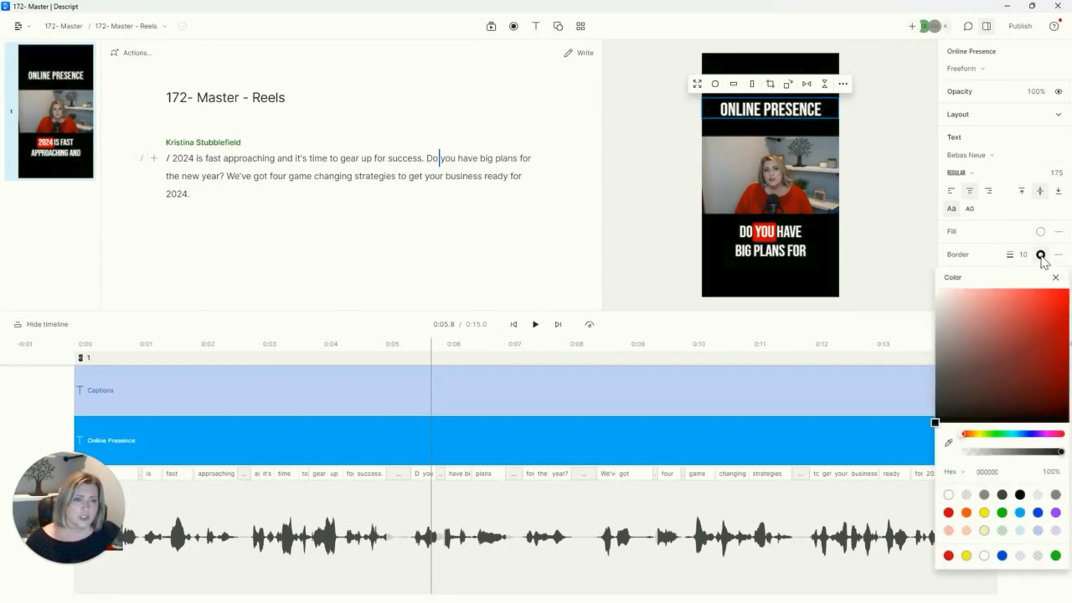
pyautogui.click(948, 555)
pyautogui.click(878, 179)
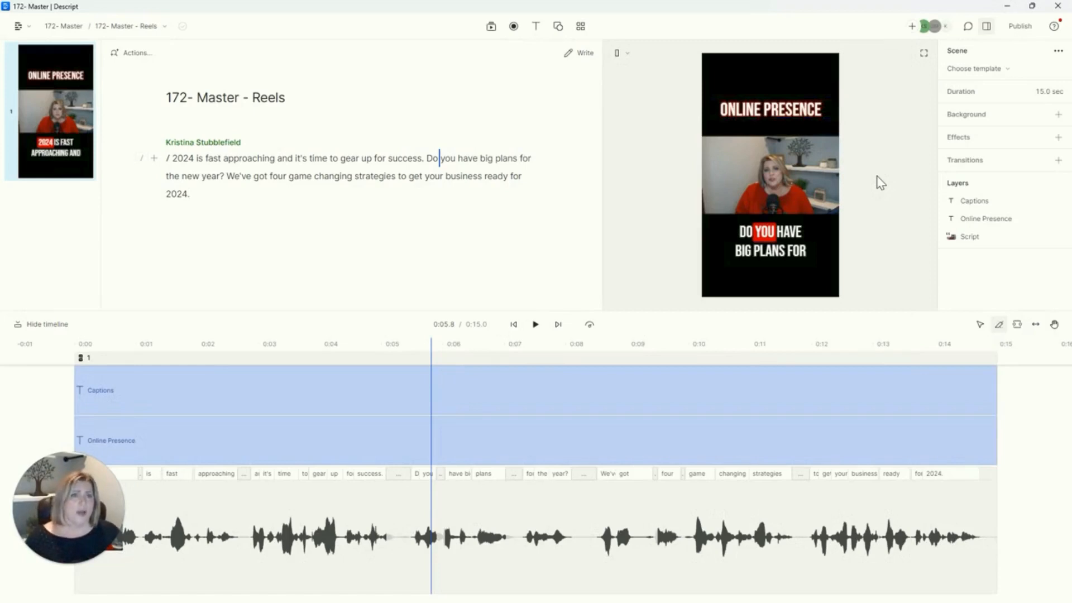
# Step: Export the current composition as a 720p, high-quality MP4 video without metadata, saved as 172- Master - Reels
pyautogui.click(1024, 29)
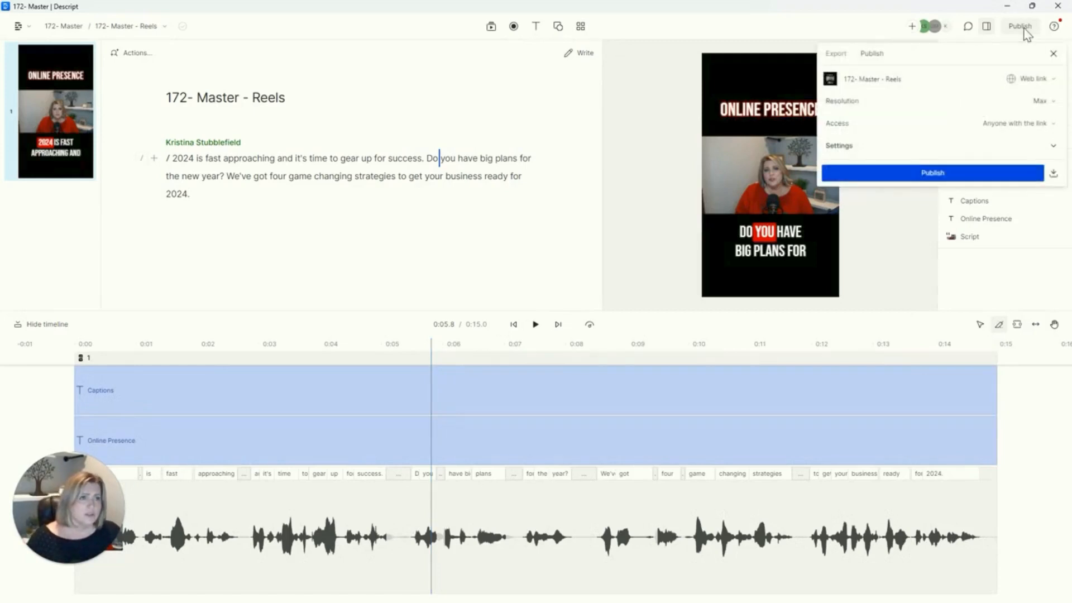
pyautogui.click(831, 59)
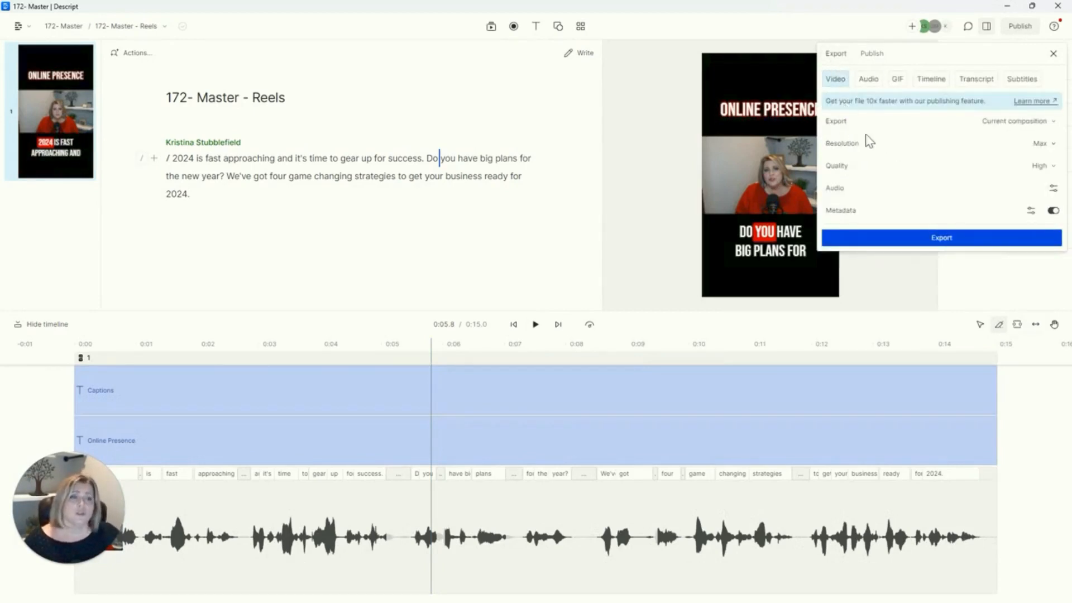
pyautogui.click(1050, 146)
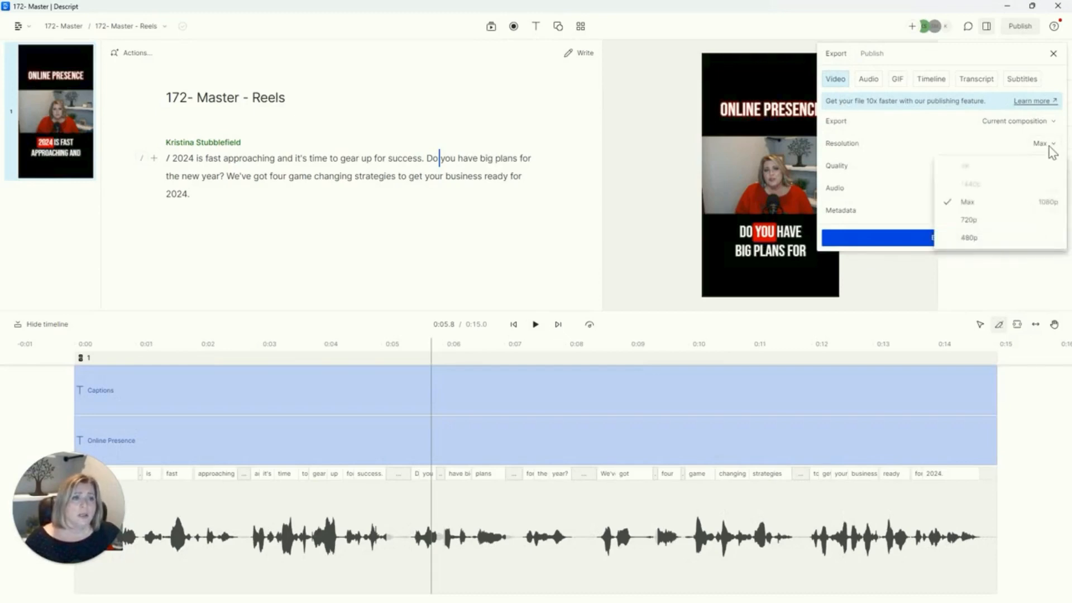
pyautogui.click(969, 220)
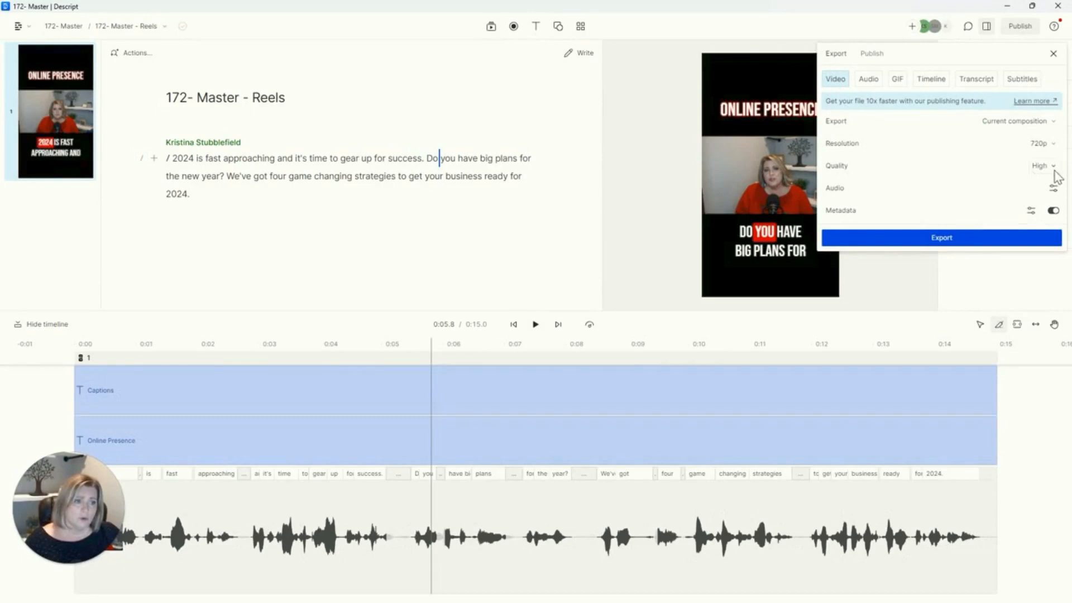
pyautogui.click(1054, 211)
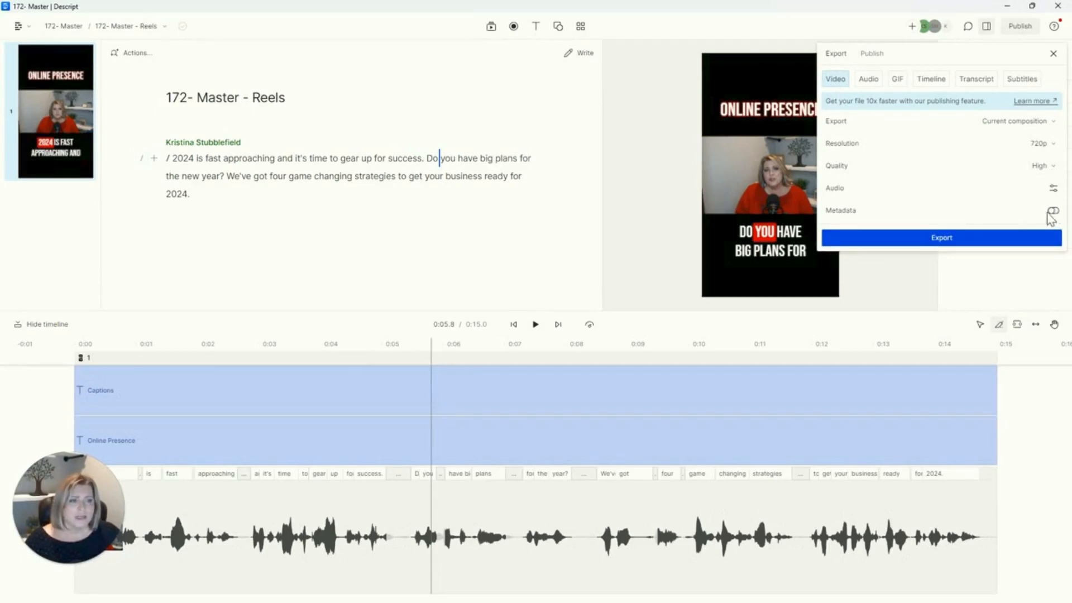
pyautogui.click(978, 239)
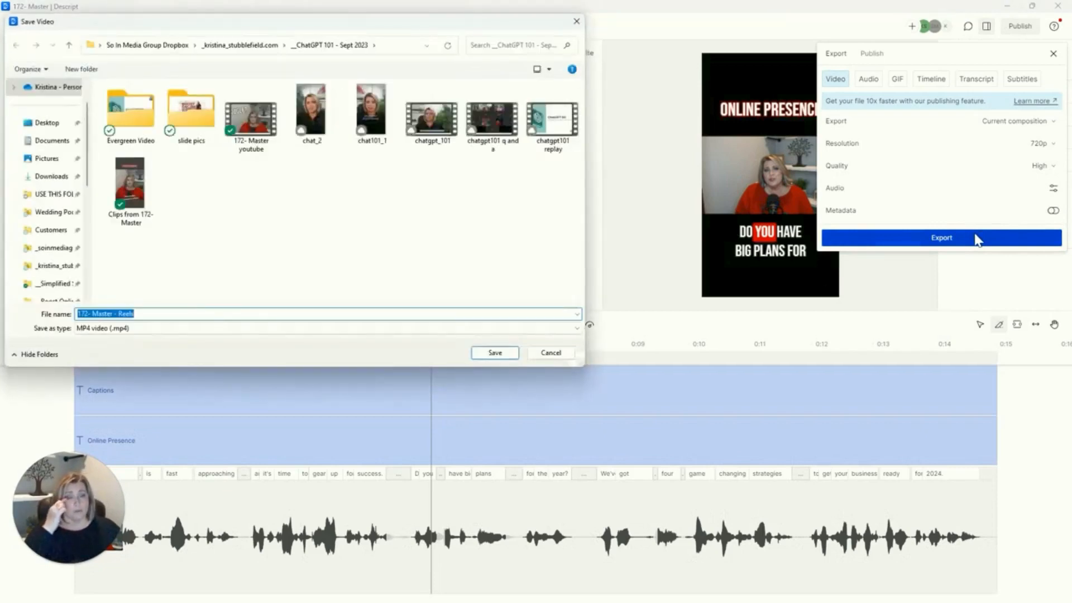
pyautogui.click(507, 352)
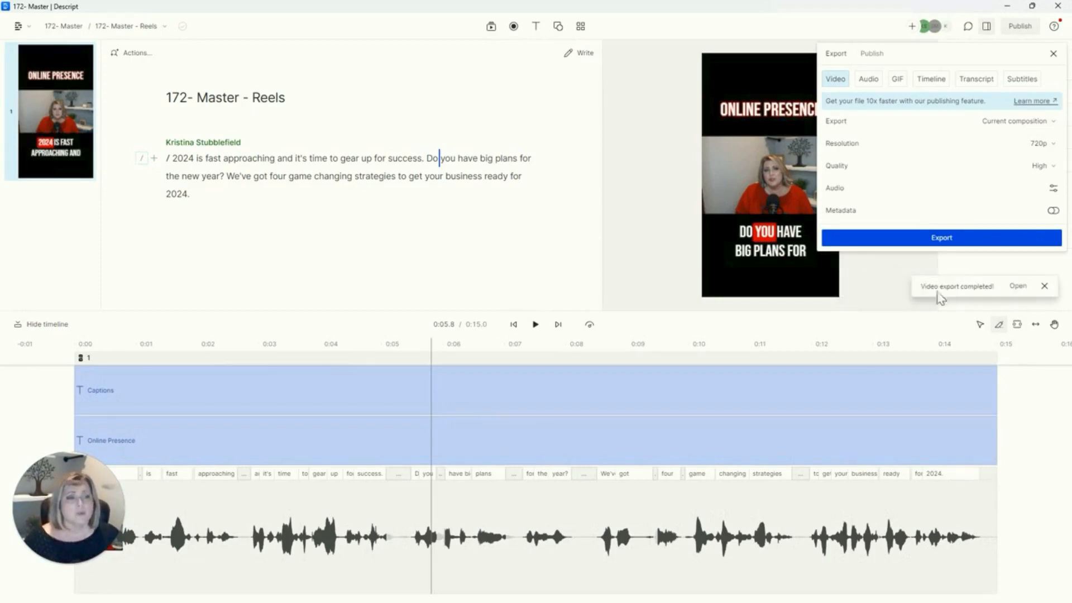
# Step: Open the exported reel in Media Player to check its title and captions, and close the player
pyautogui.click(1018, 287)
pyautogui.doubleClick(437, 84)
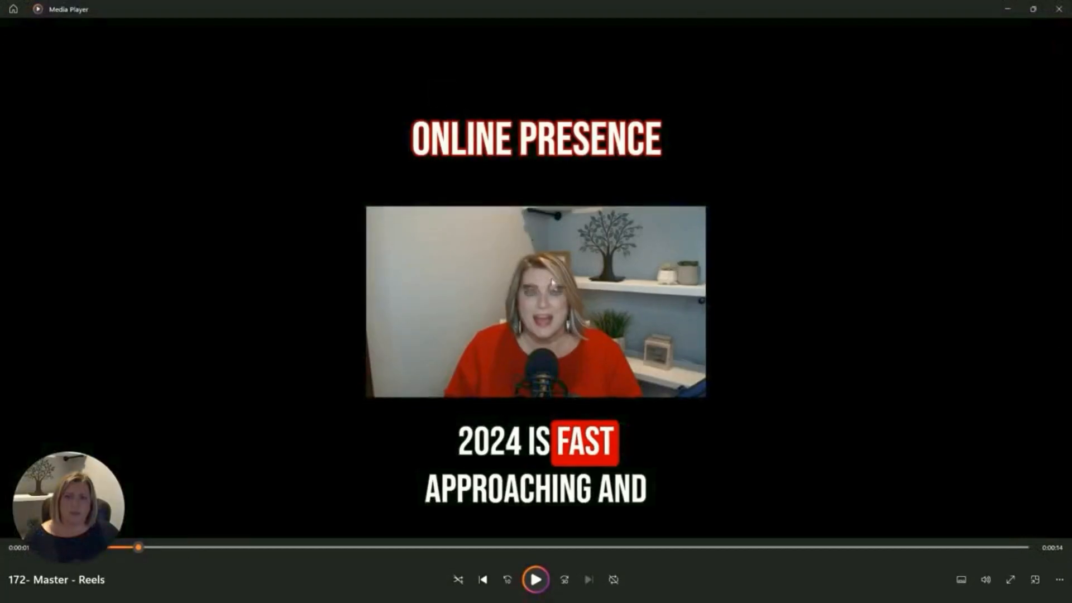
pyautogui.click(1059, 9)
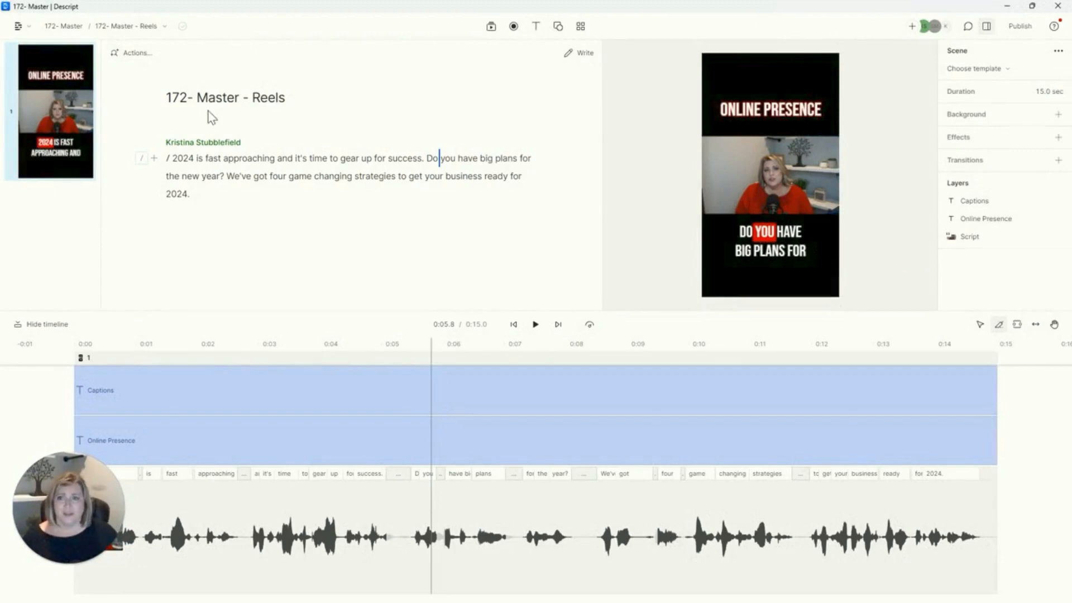
# Step: Switch to the 172- Master composition
pyautogui.click(163, 28)
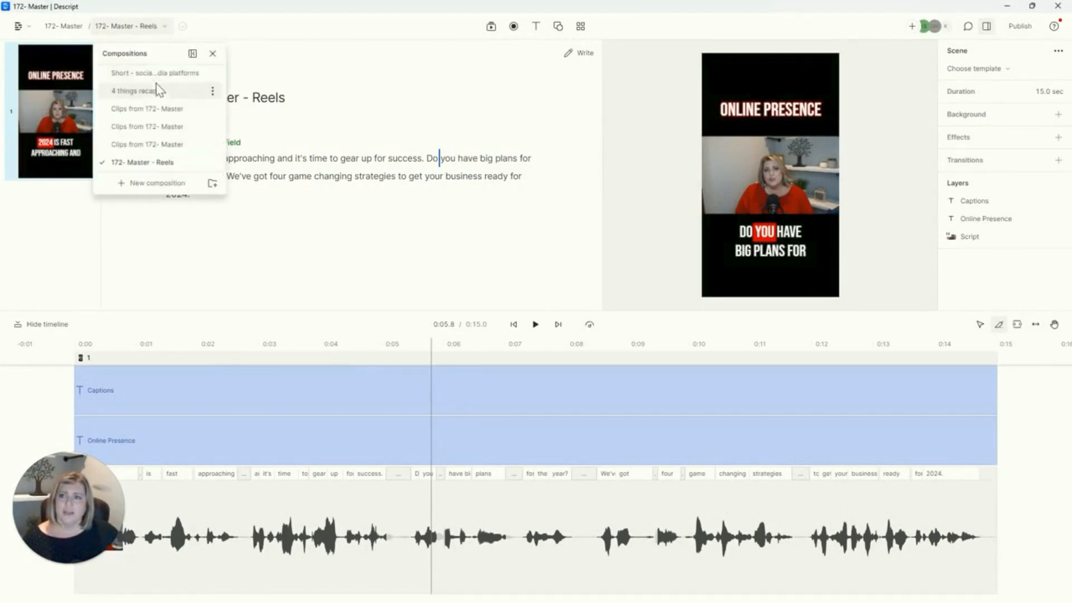
pyautogui.scroll(3, 148, 126)
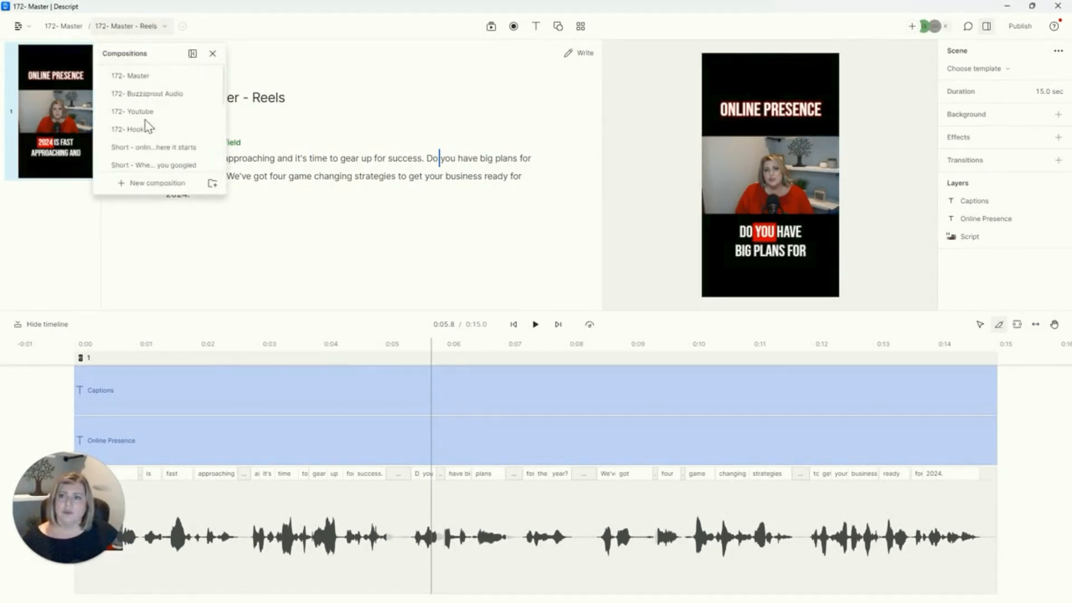
pyautogui.click(122, 79)
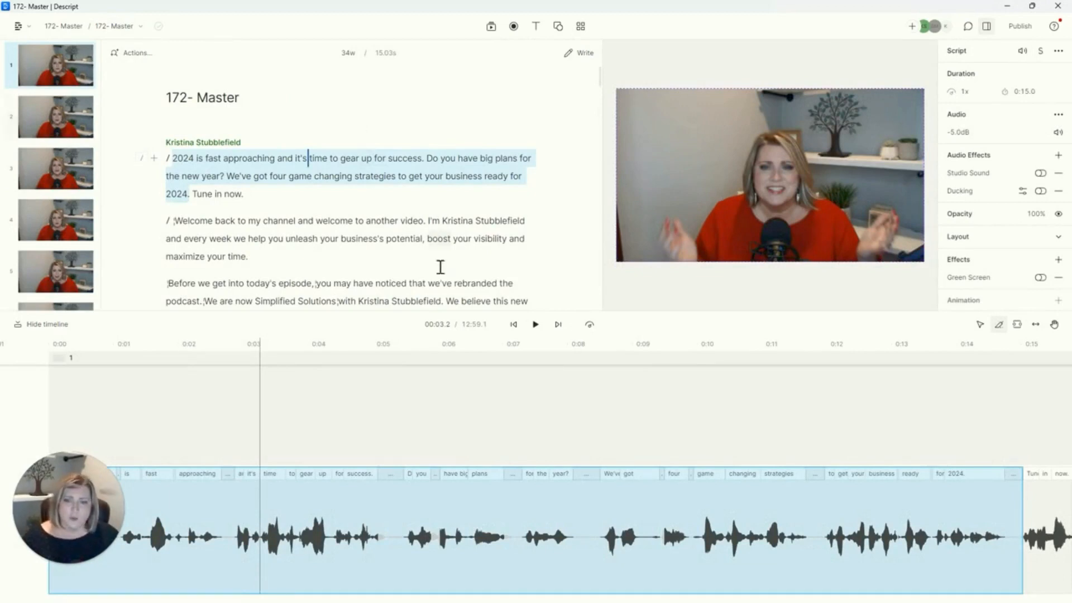
# Step: Duplicate the passage from "Now on today's show" through "across various platforms" to a new composition and open it
pyautogui.scroll(-4, 401, 246)
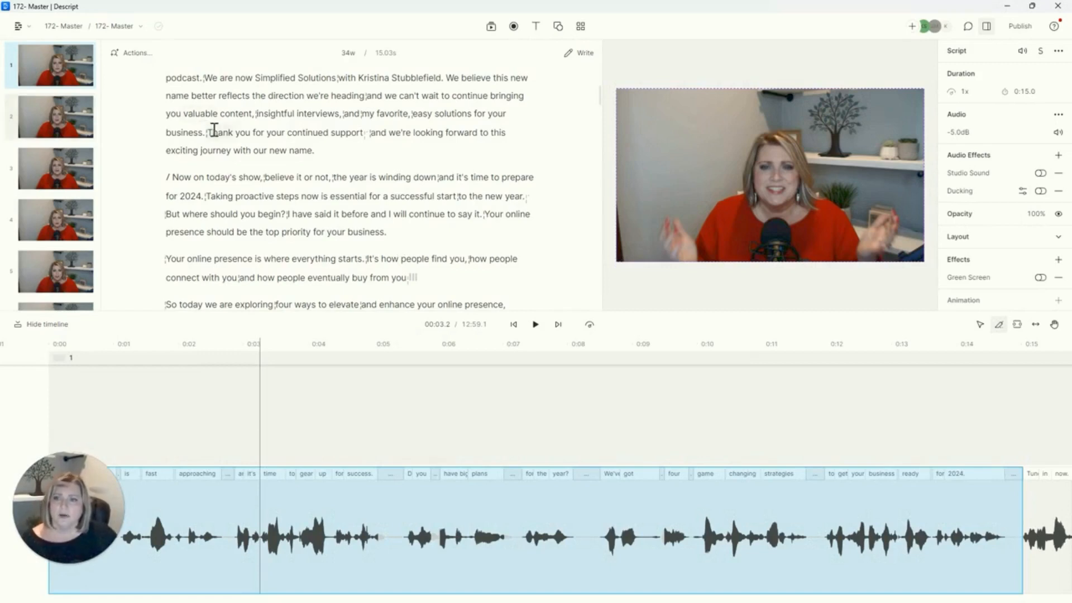
pyautogui.scroll(-1, 213, 129)
pyautogui.moveTo(174, 122); pyautogui.dragTo(302, 295)
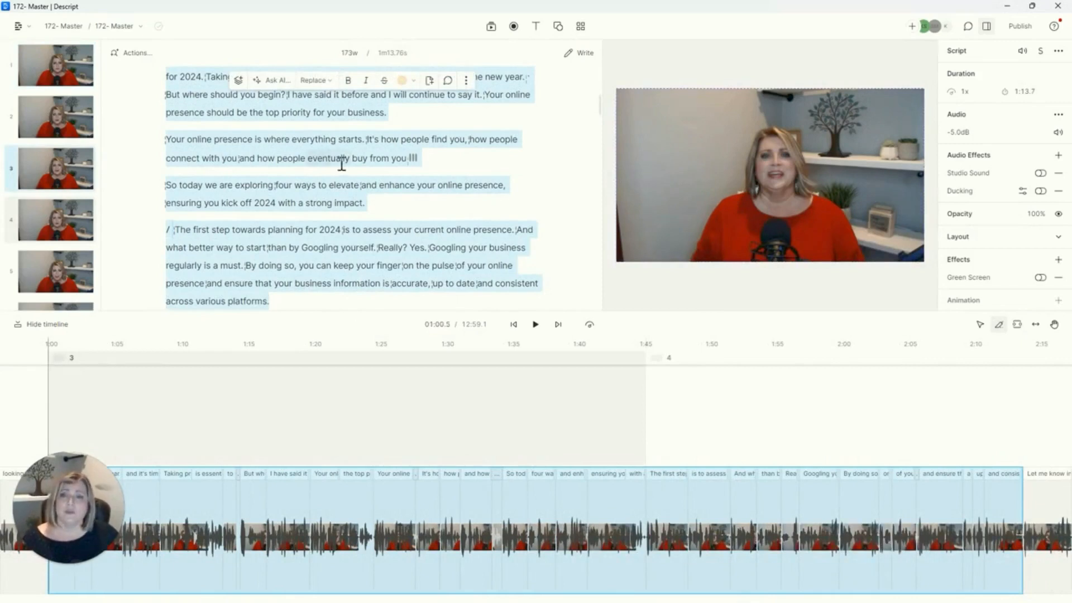
pyautogui.click(467, 82)
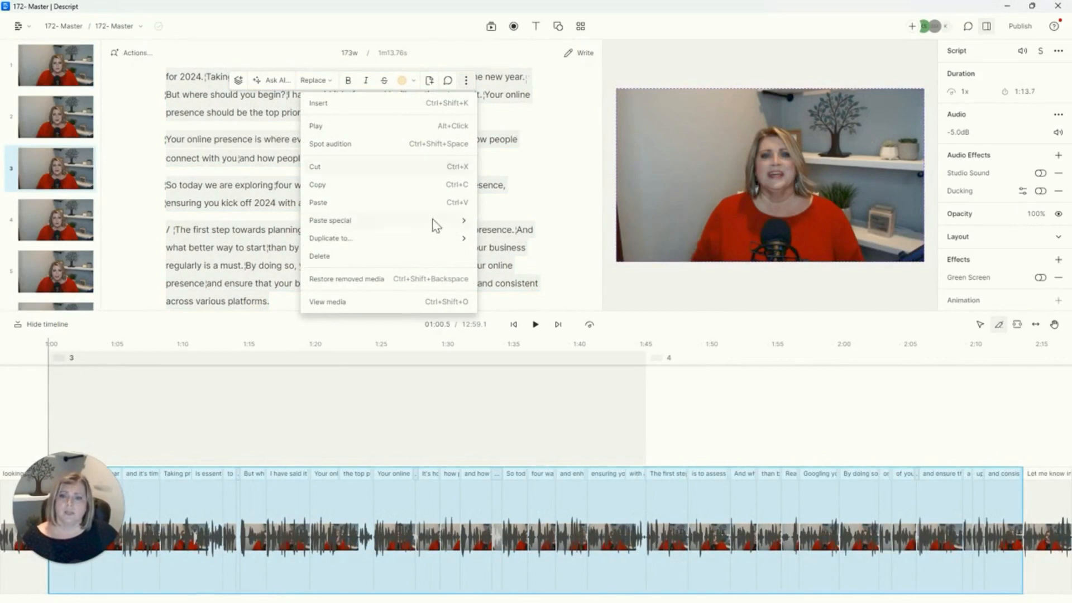
pyautogui.moveTo(446, 244)
pyautogui.click(503, 240)
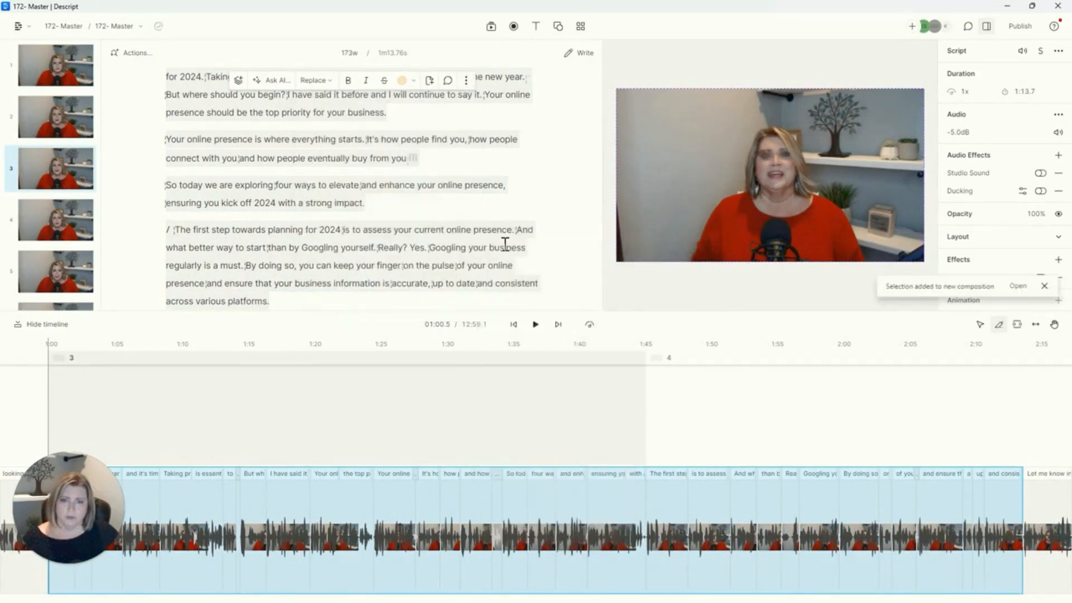
pyautogui.click(1018, 287)
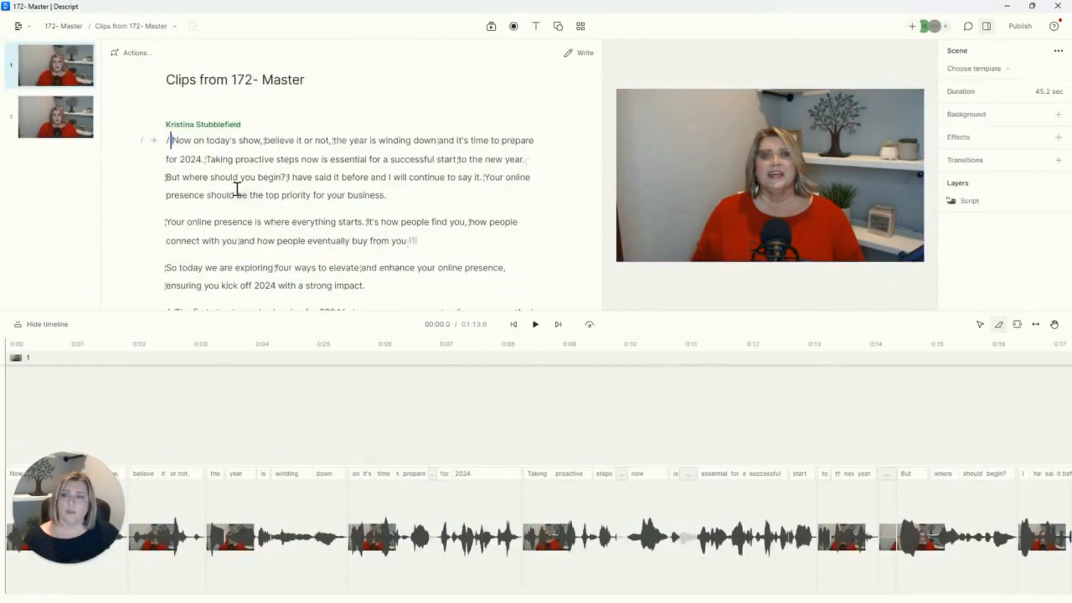
# Step: Rename the new composition 172- Master Youtube
pyautogui.tripleClick(251, 81)
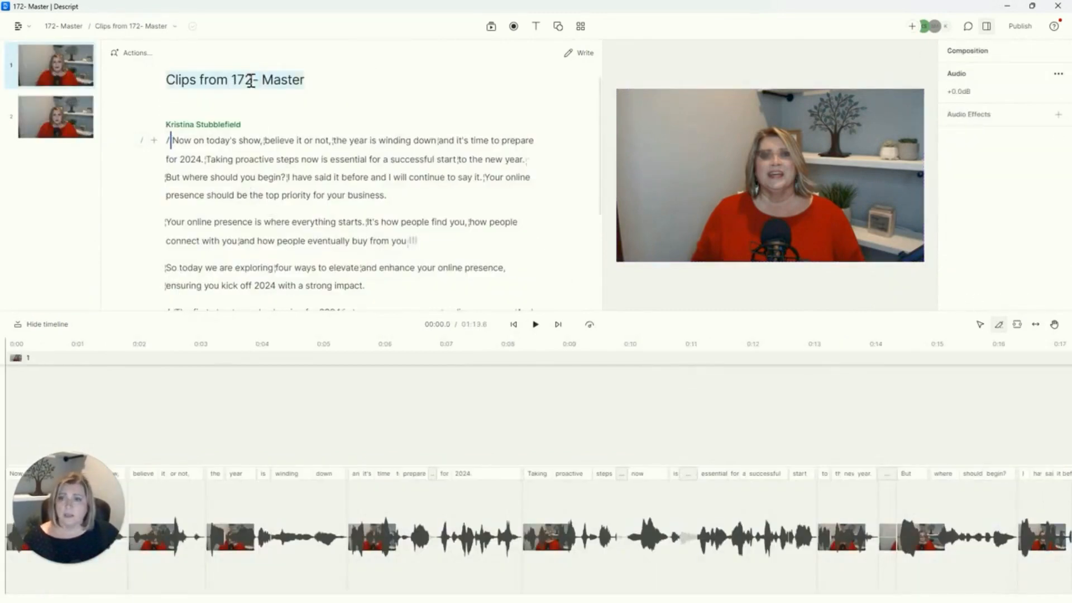
pyautogui.press('Left')
pyautogui.press('Delete')
pyautogui.press('Delete')
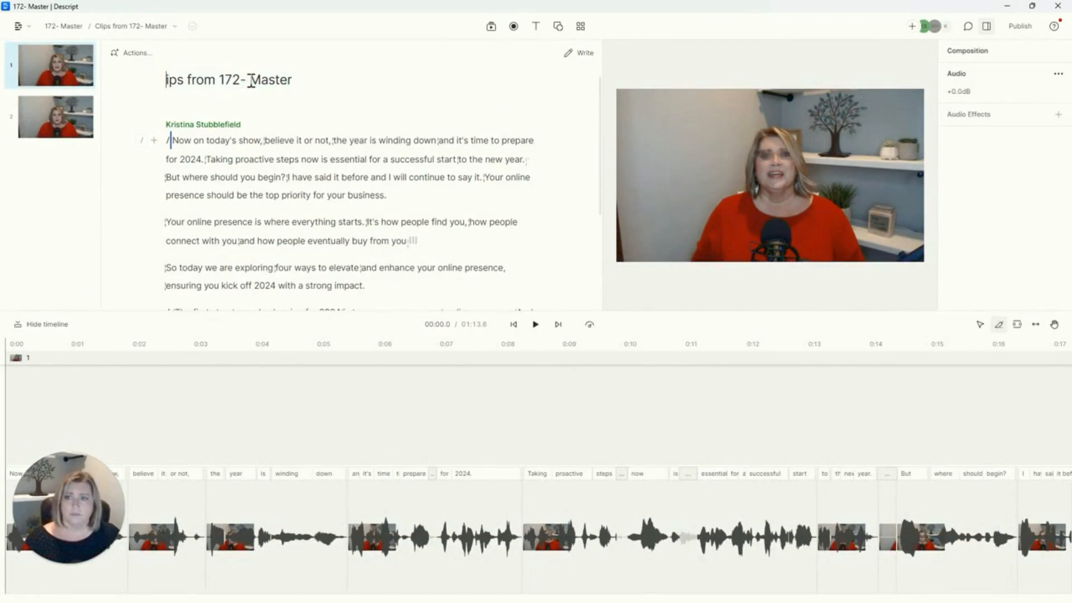
# Step: Enlarge the first scene's script video slightly beyond the frame's left, right and lower edges
pyautogui.click(622, 266)
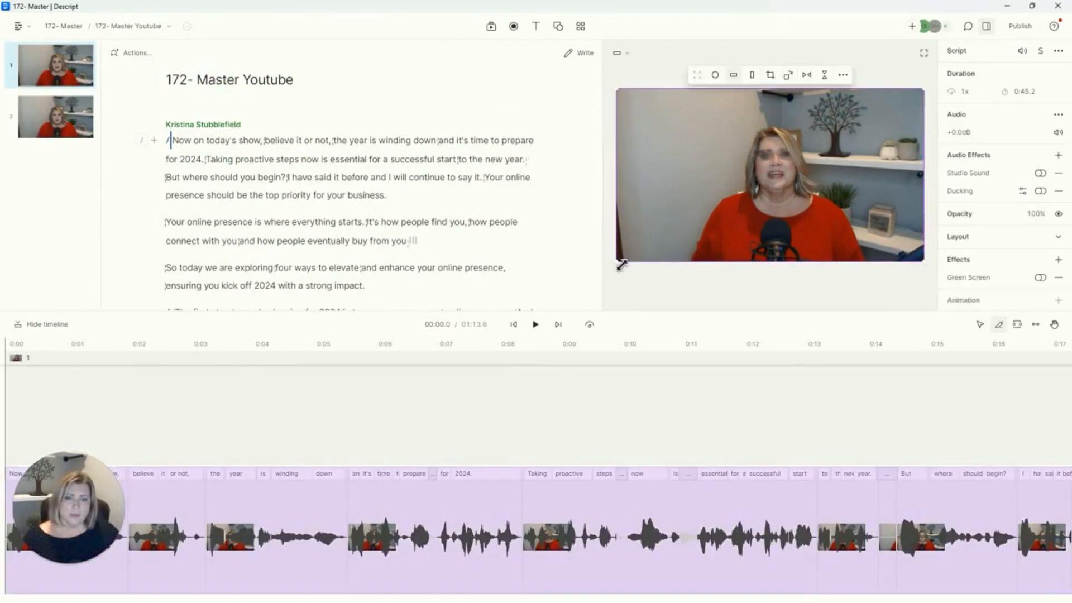
pyautogui.moveTo(622, 265); pyautogui.dragTo(603, 273)
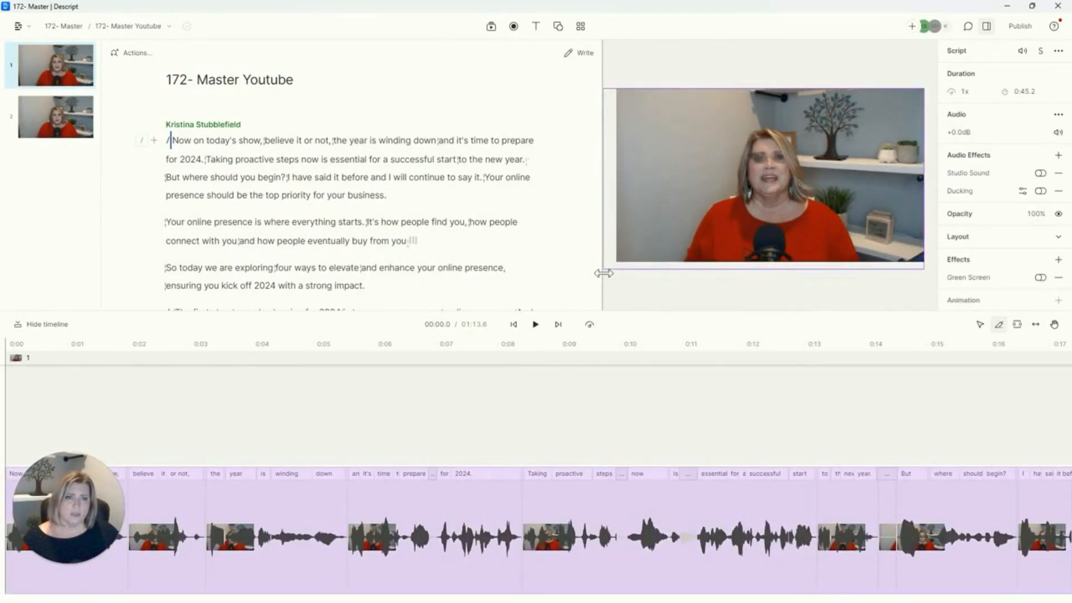
pyautogui.moveTo(929, 275); pyautogui.dragTo(944, 286)
pyautogui.click(626, 79)
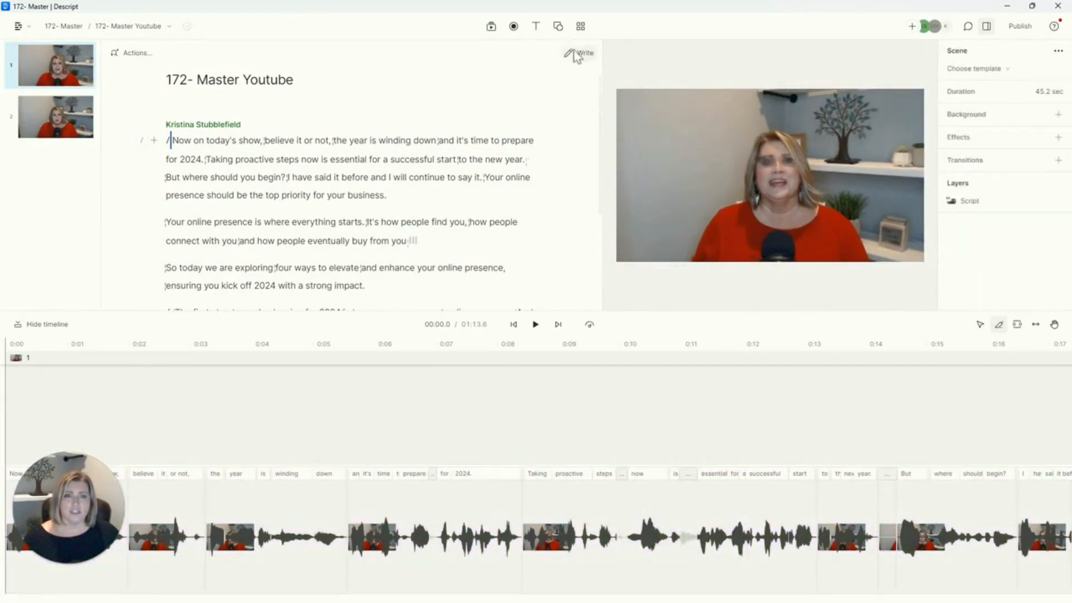
# Step: Add a title reading "2024" to the first scene and give its text a black border of width 10
pyautogui.click(536, 26)
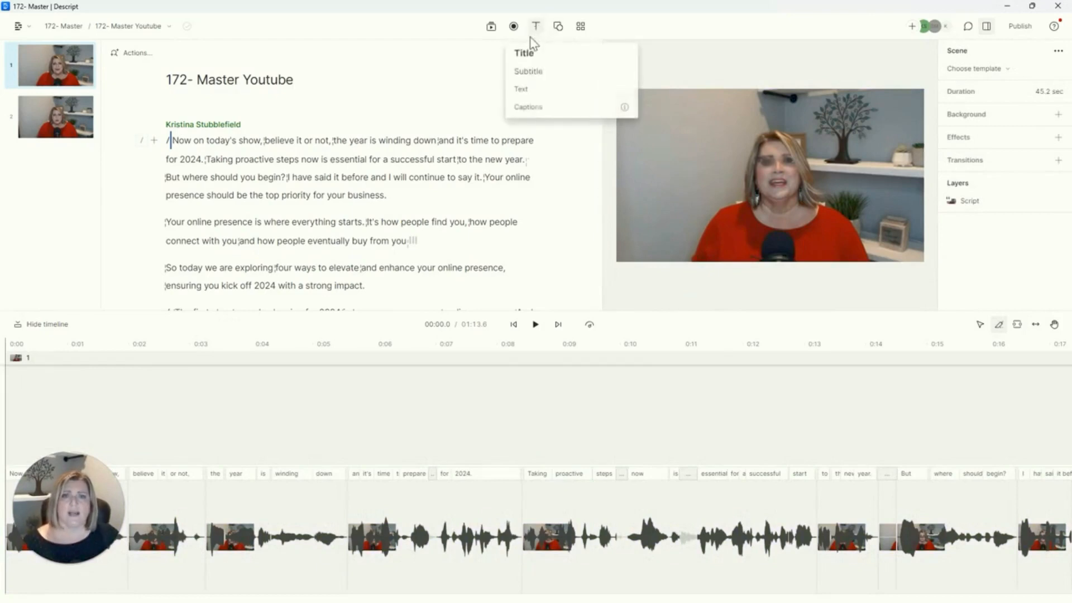
pyautogui.click(572, 56)
pyautogui.press('BackSpace')
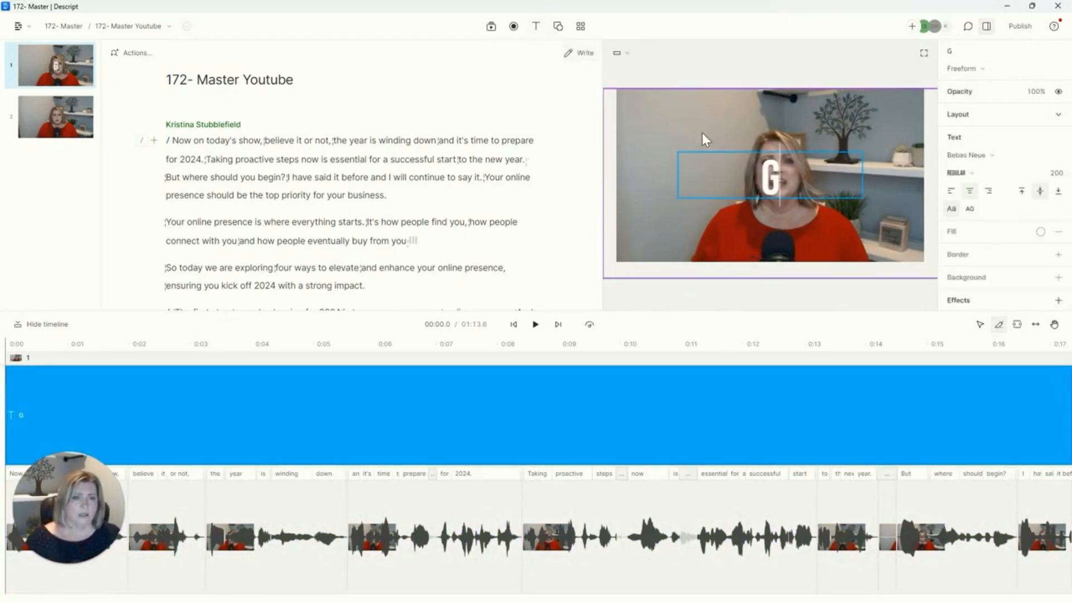
pyautogui.write('2024')
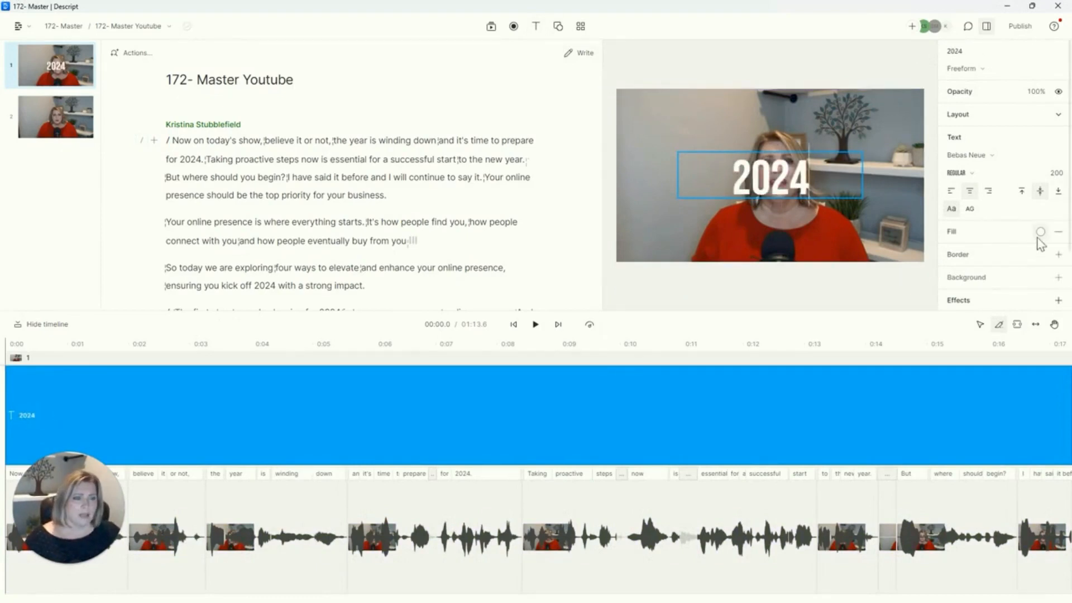
pyautogui.click(1059, 254)
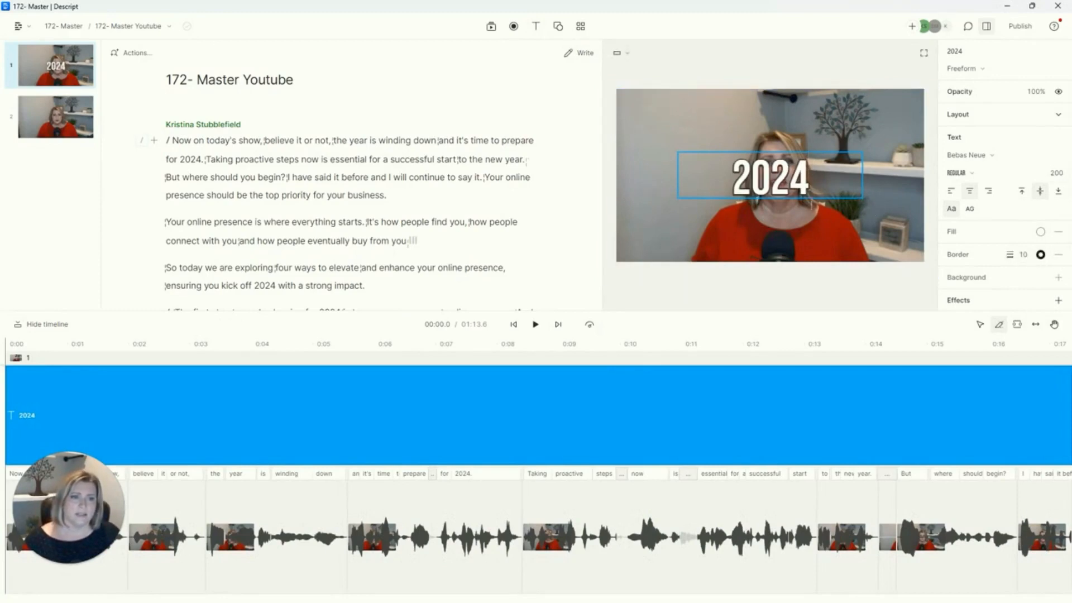
# Step: Tilt the "2024" title slightly counterclockwise and move it to the upper-left area of the frame beside the speaker
pyautogui.click(803, 199)
pyautogui.click(795, 189)
pyautogui.moveTo(868, 205); pyautogui.dragTo(889, 196)
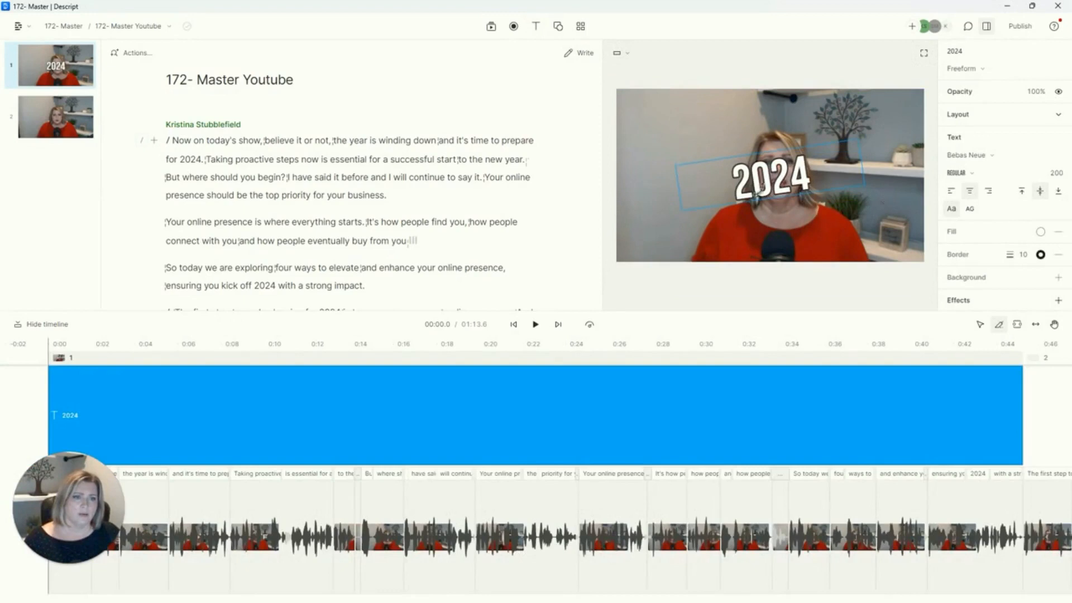
pyautogui.moveTo(764, 195); pyautogui.dragTo(694, 147)
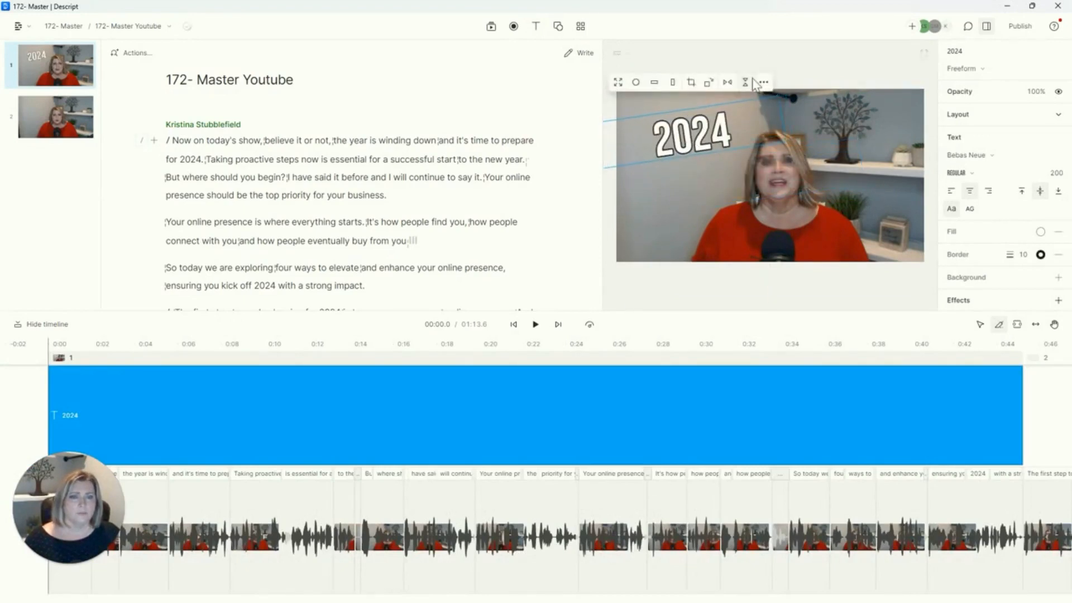
pyautogui.click(730, 204)
# Step: Add captions to the first scene along the lower edge of the frame and set their text size to 75
pyautogui.click(536, 26)
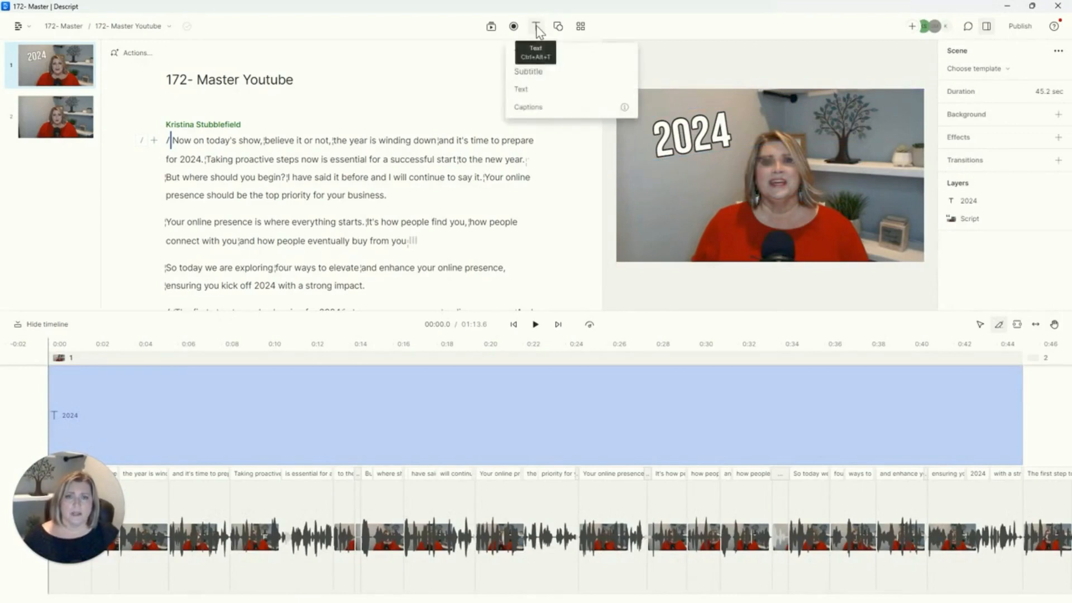
pyautogui.click(521, 109)
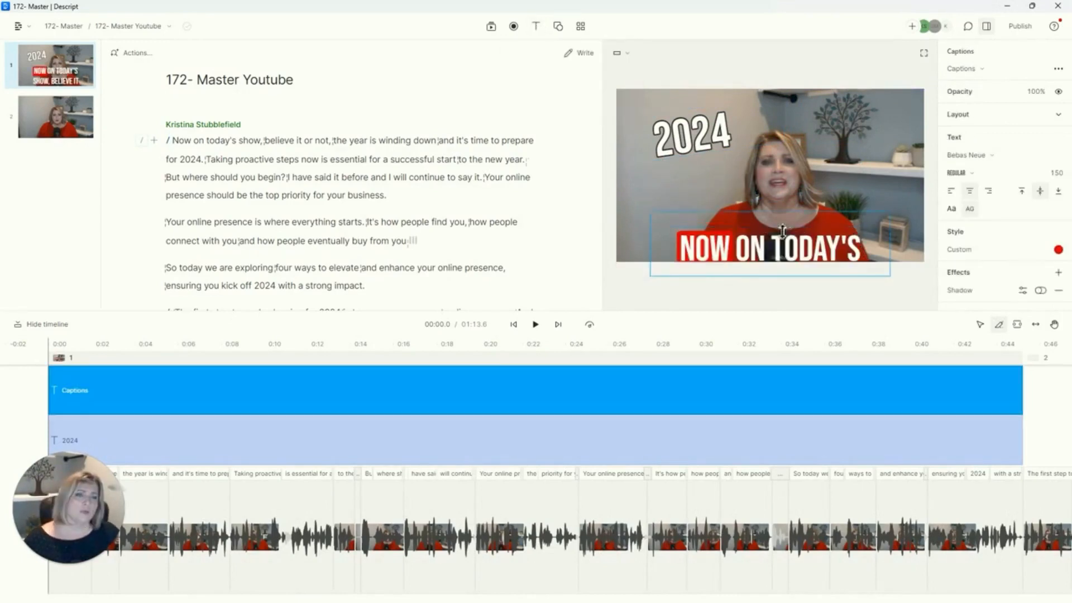
pyautogui.click(773, 258)
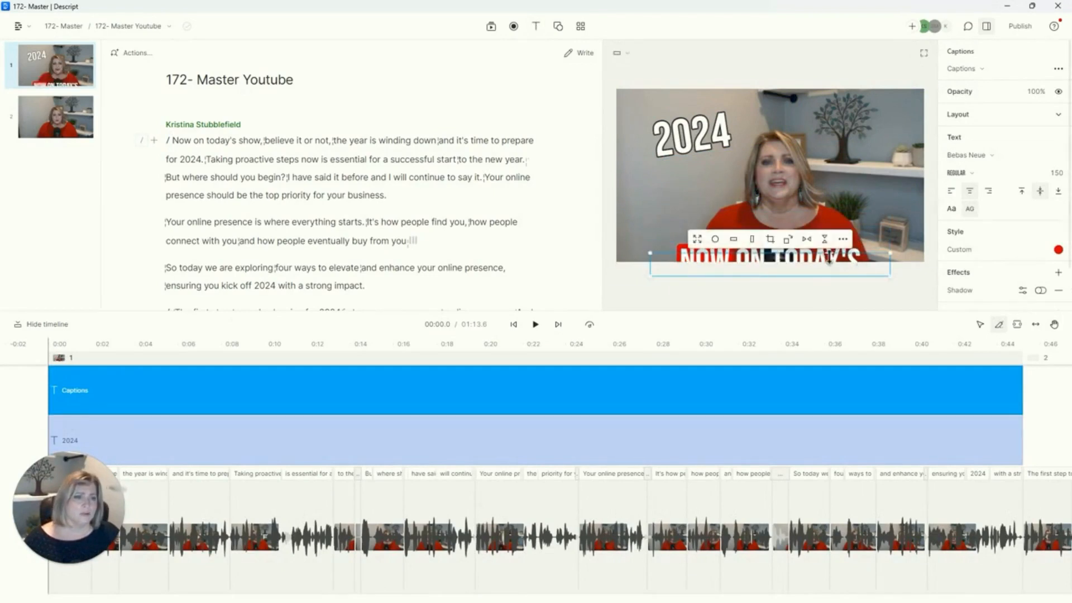
pyautogui.moveTo(817, 267); pyautogui.dragTo(817, 252)
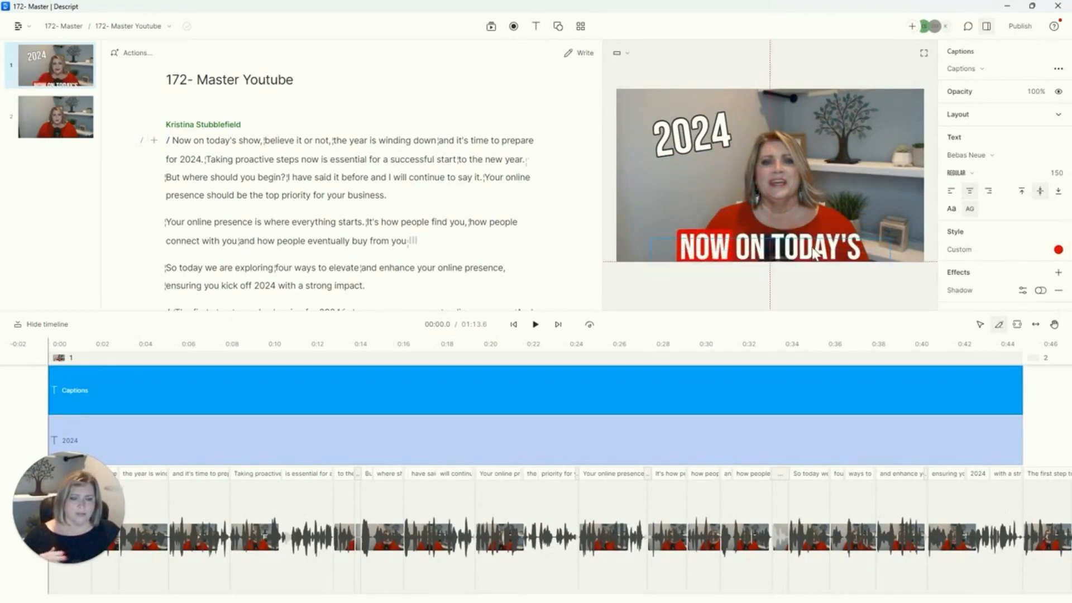
pyautogui.click(1056, 173)
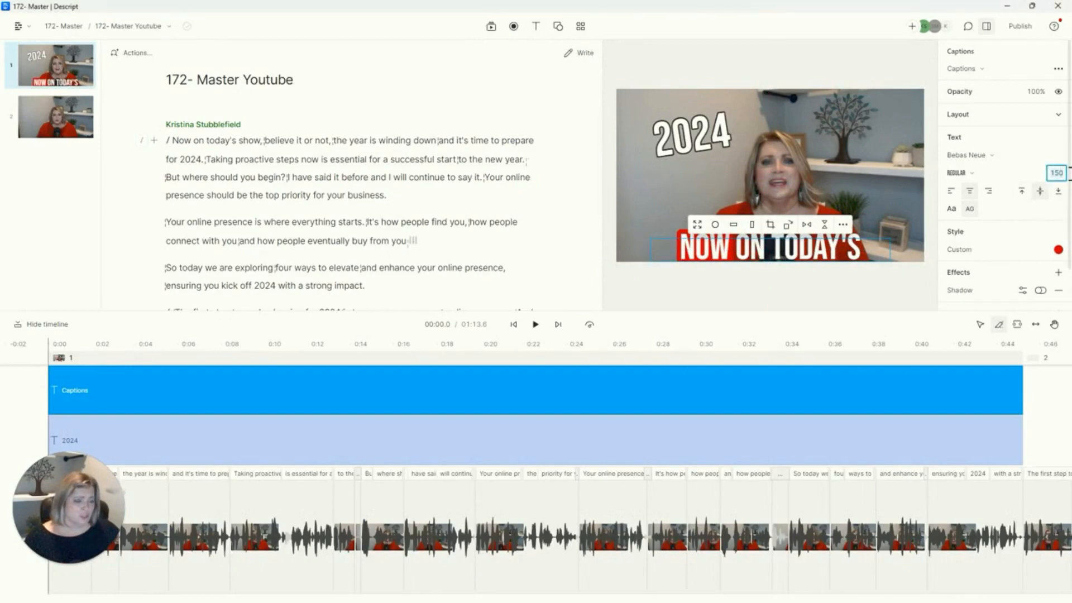
pyautogui.write('75')
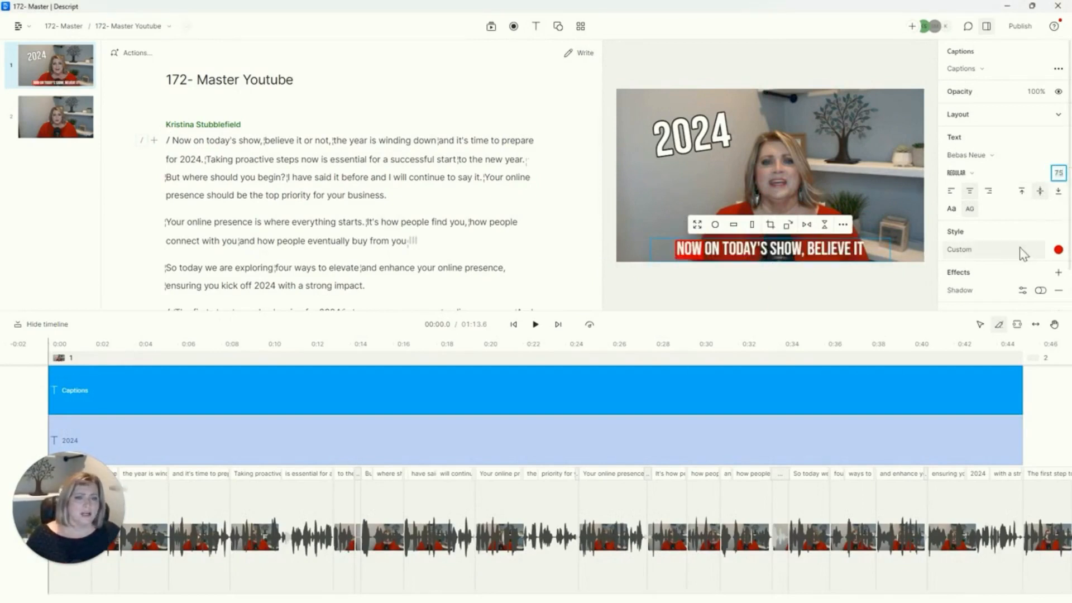
# Step: Add a black border to the captions' text in their custom style
pyautogui.click(974, 249)
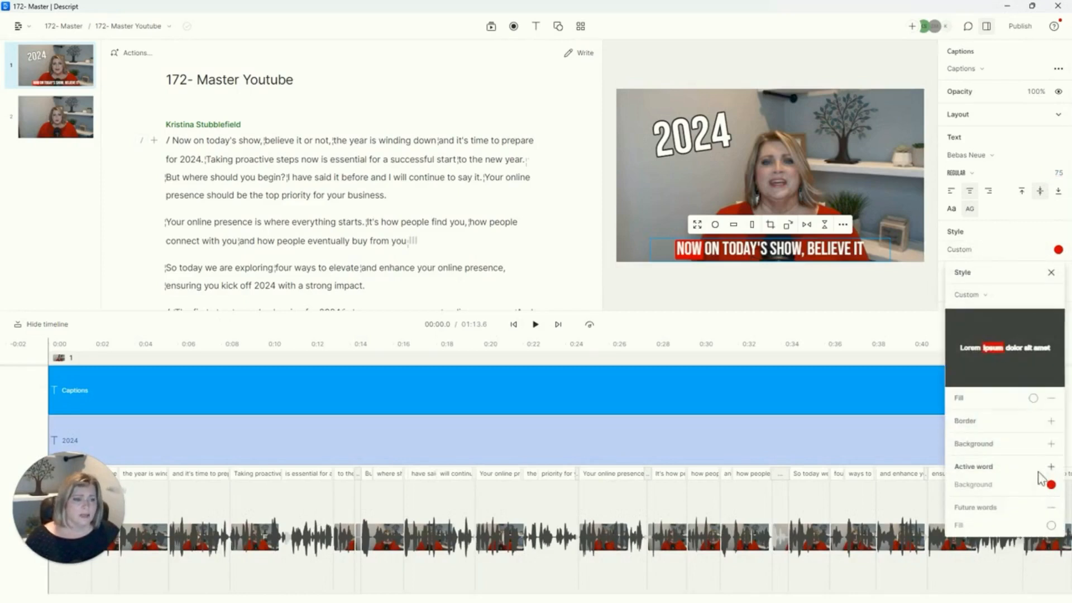
pyautogui.click(1051, 484)
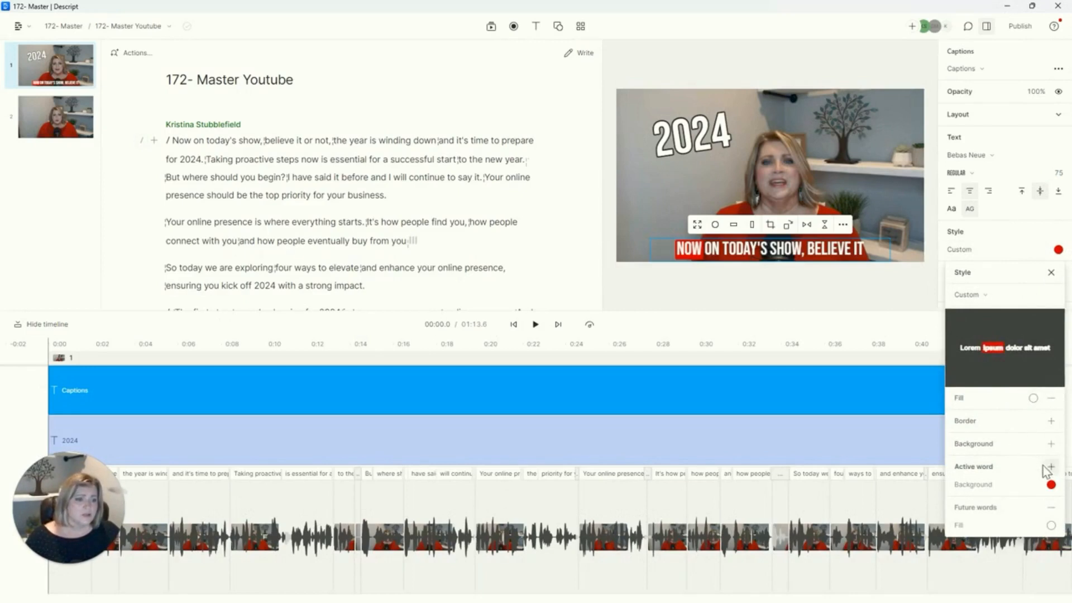
pyautogui.click(1051, 421)
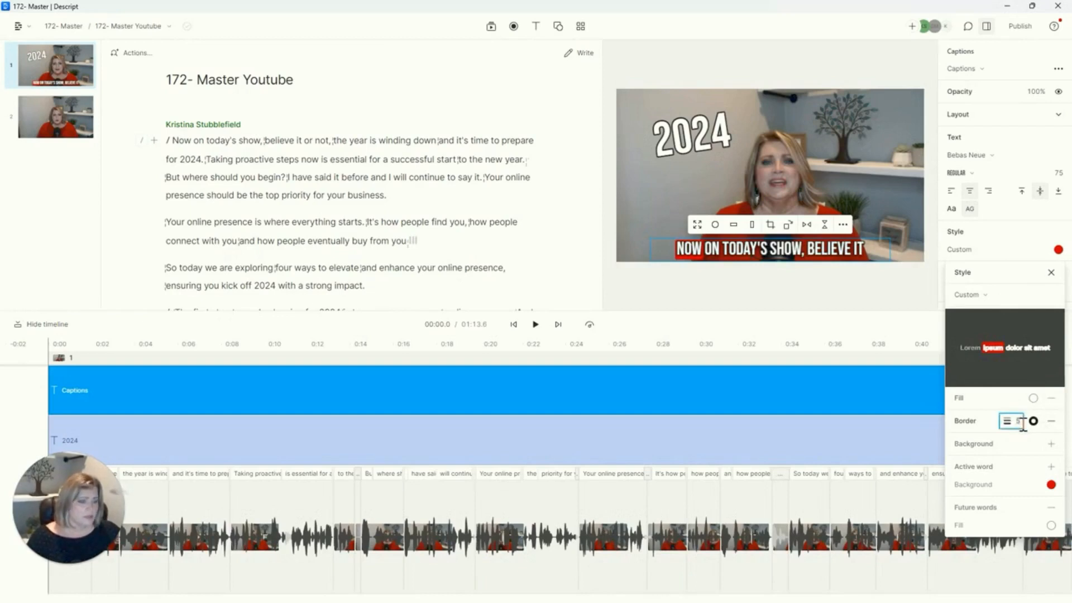
pyautogui.click(980, 254)
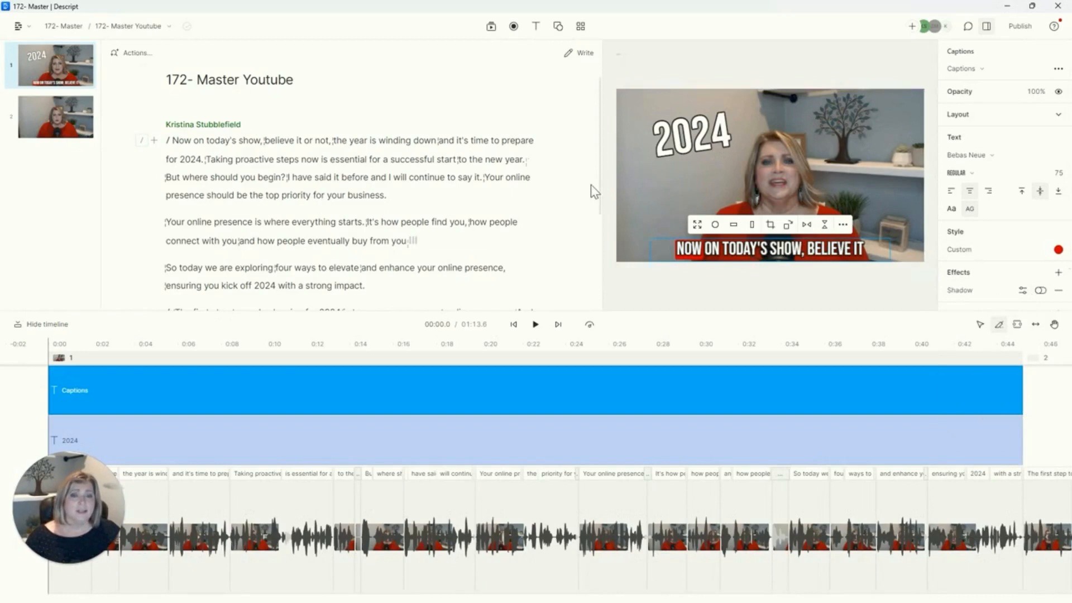
# Step: Play the opening seconds to preview the captions, and check the composition's aspect ratio options
pyautogui.click(661, 188)
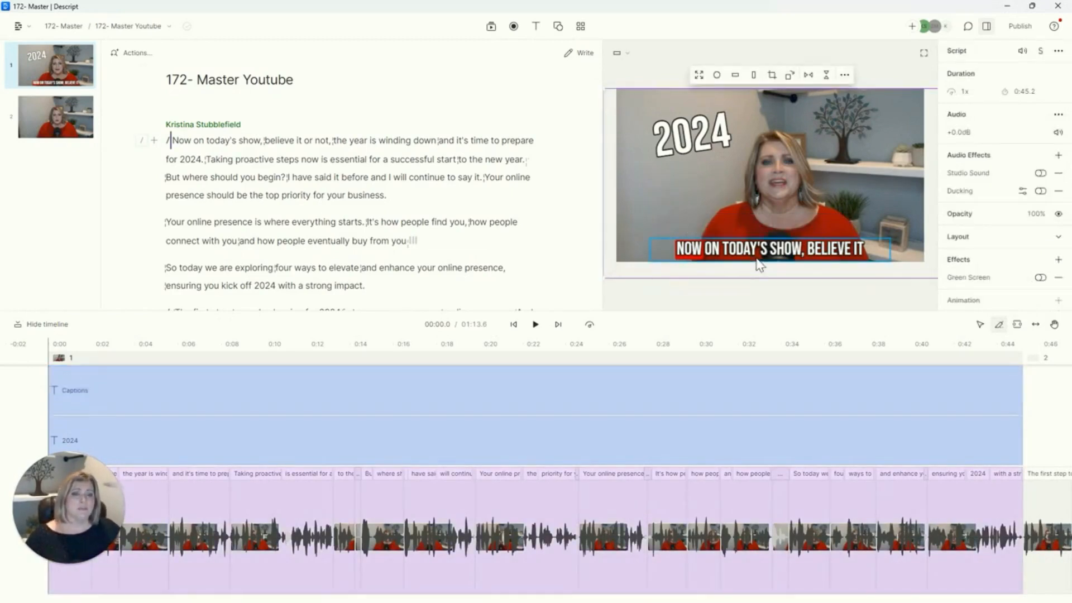
pyautogui.press('space')
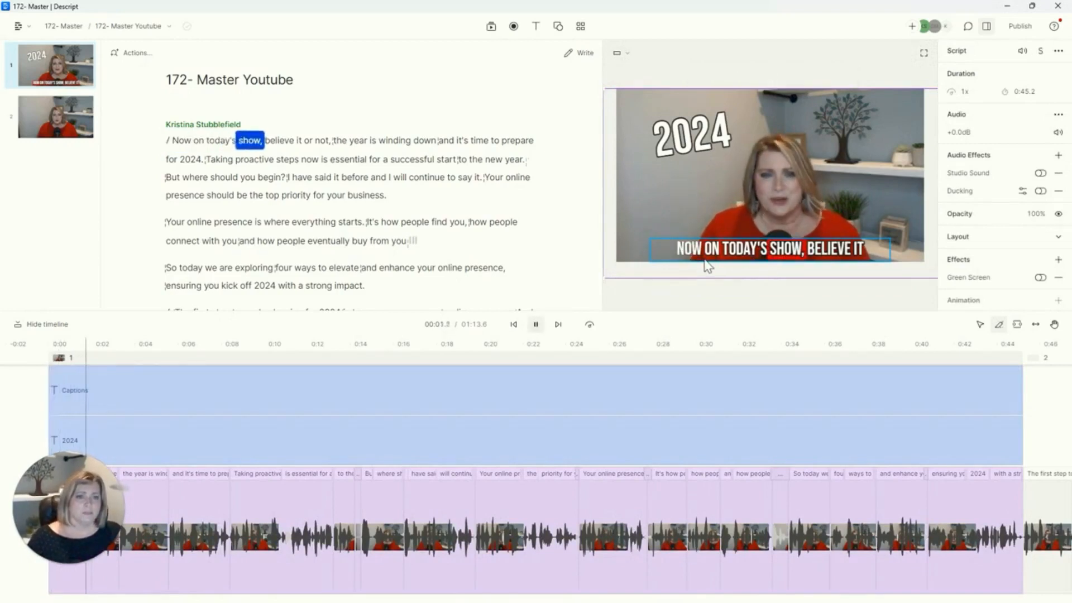
pyautogui.press('space')
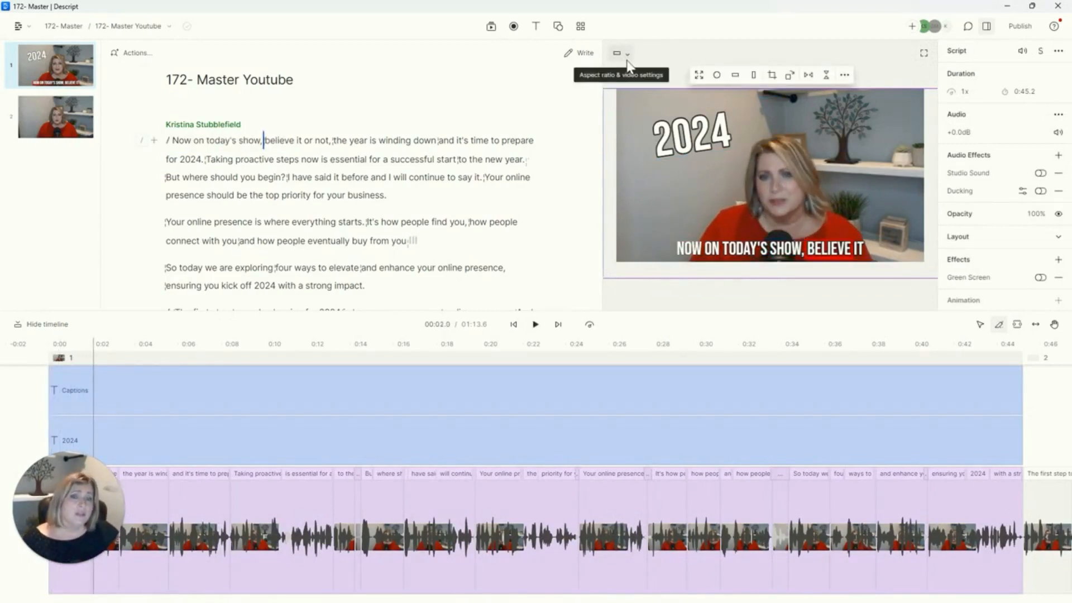
pyautogui.click(628, 63)
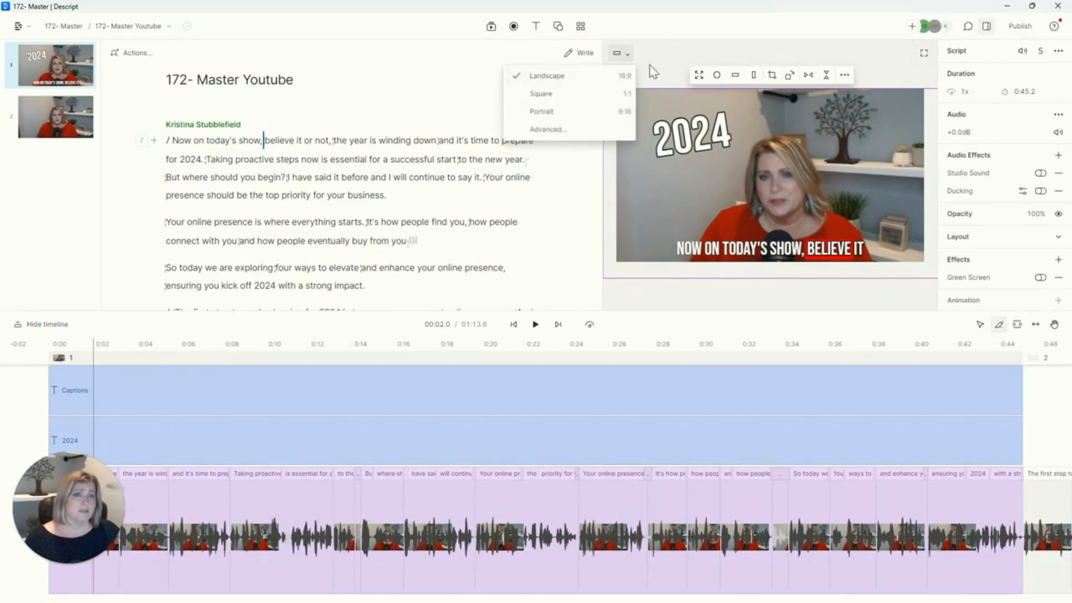
pyautogui.click(810, 99)
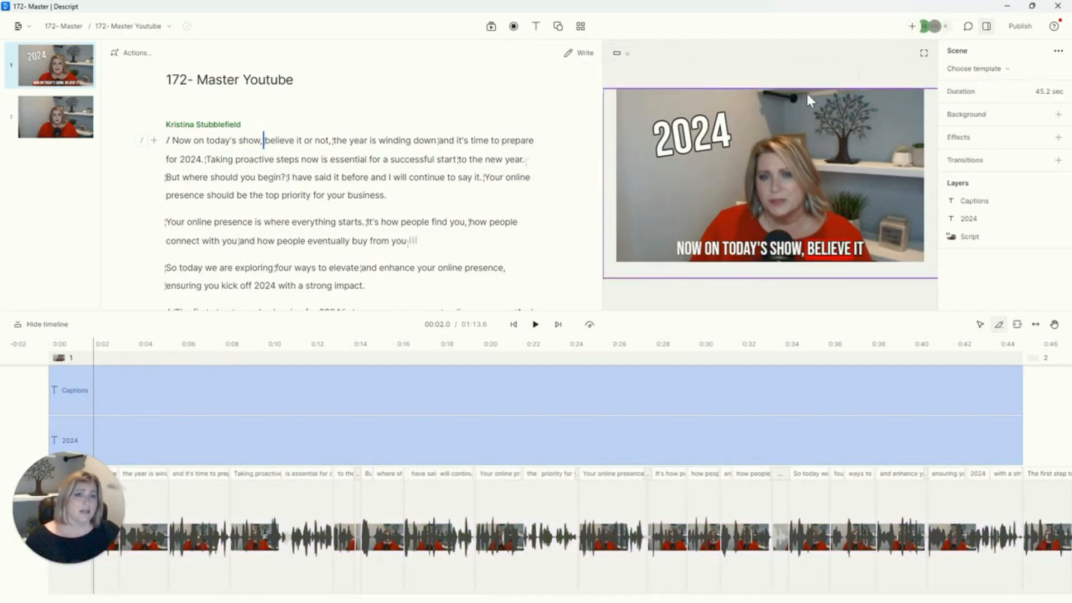
# Step: Review the video export settings and the available resolutions for the current composition without exporting
pyautogui.click(1022, 30)
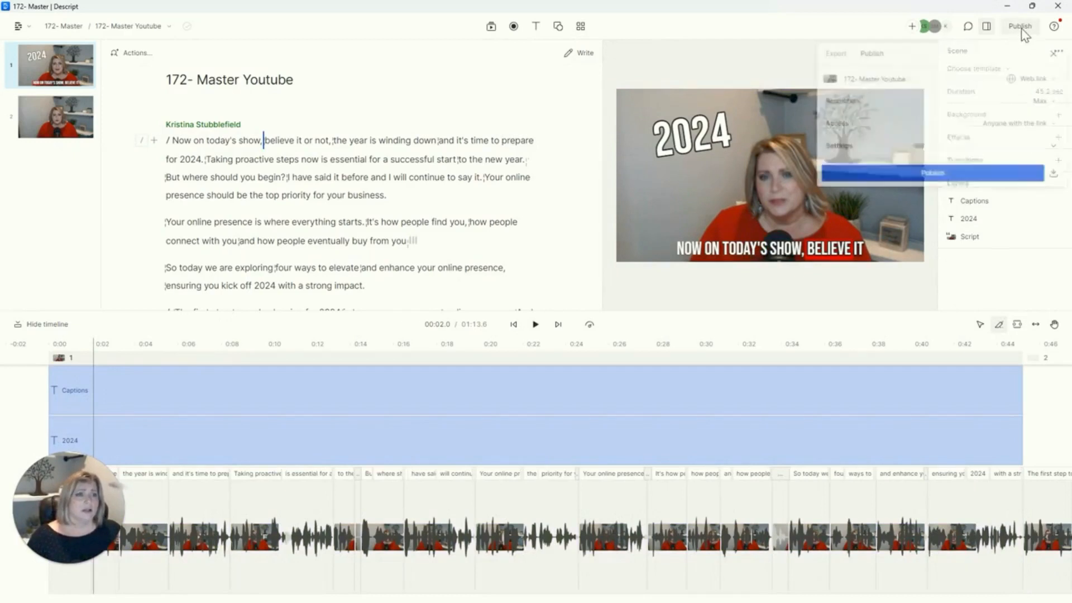
pyautogui.click(840, 56)
pyautogui.click(1041, 144)
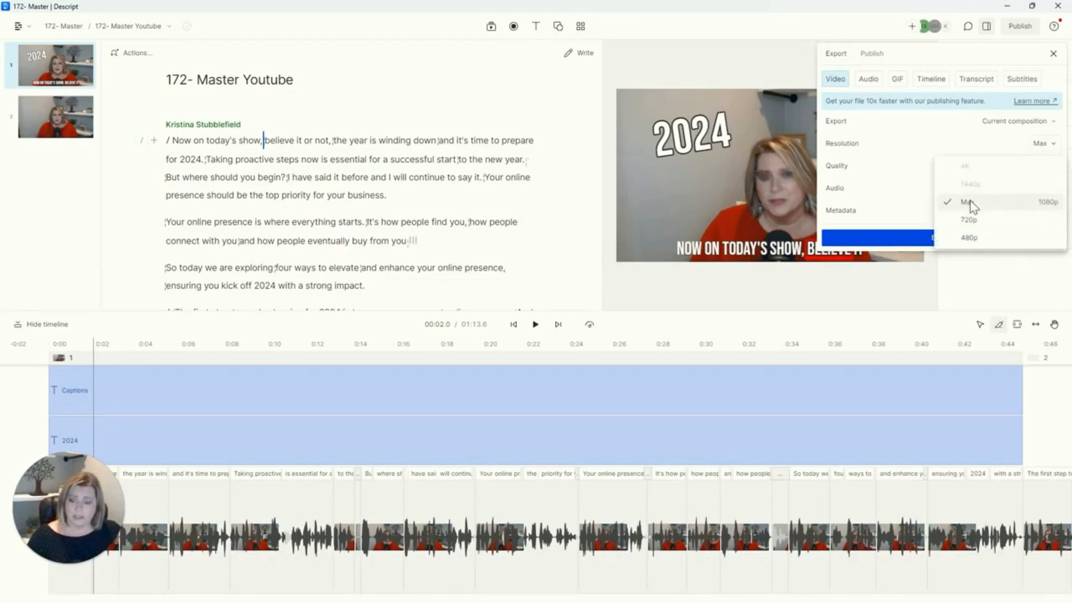
pyautogui.click(932, 142)
pyautogui.click(1054, 210)
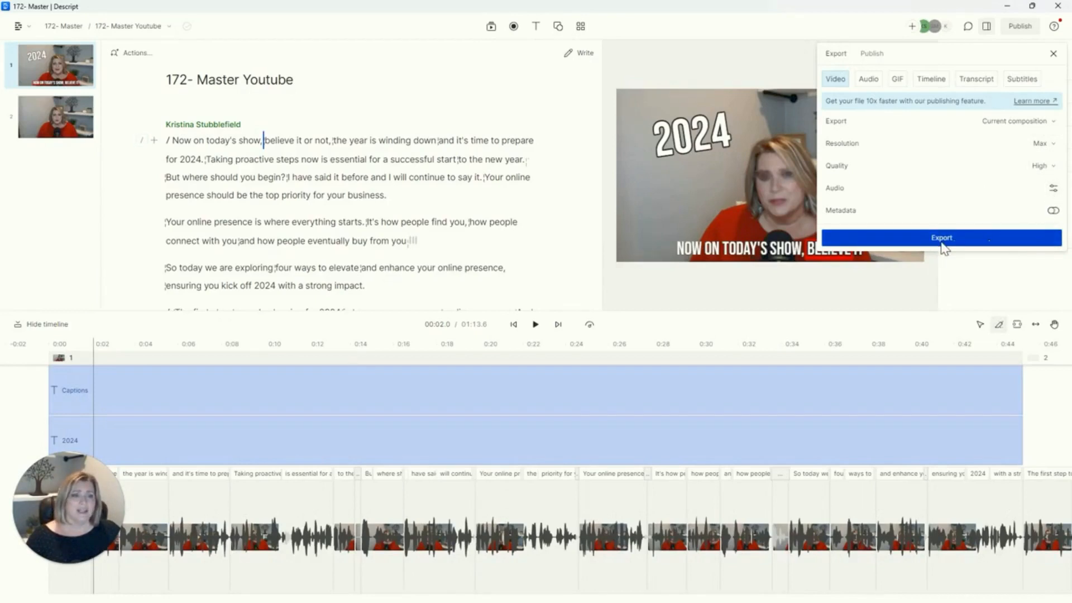
pyautogui.click(643, 76)
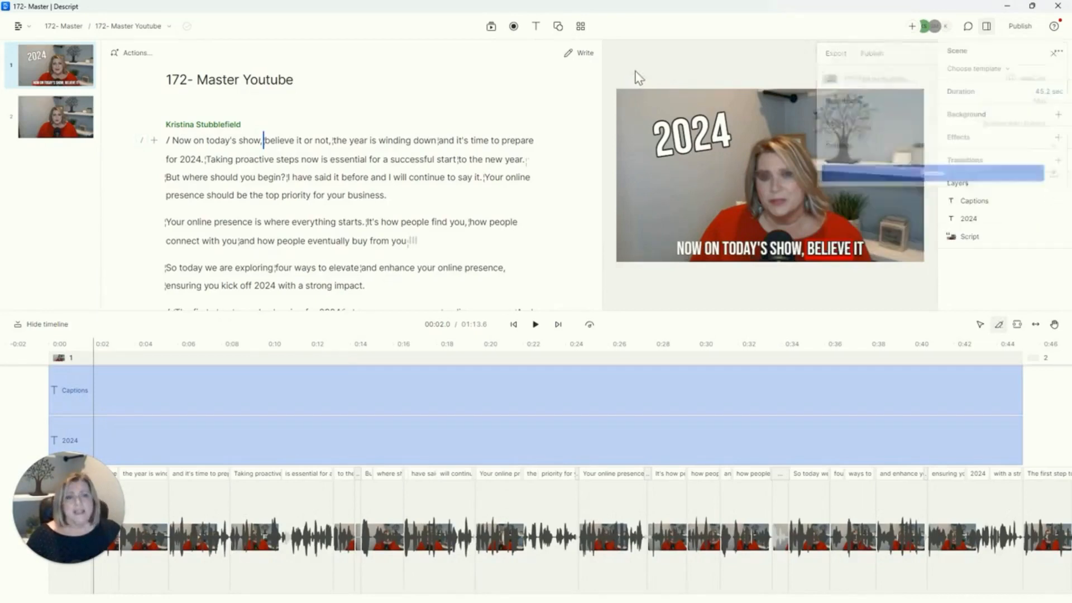
# Step: In 172- Master, duplicate the passage from "The second step is to review your website" through "positive user experience" to a new composition
pyautogui.click(142, 32)
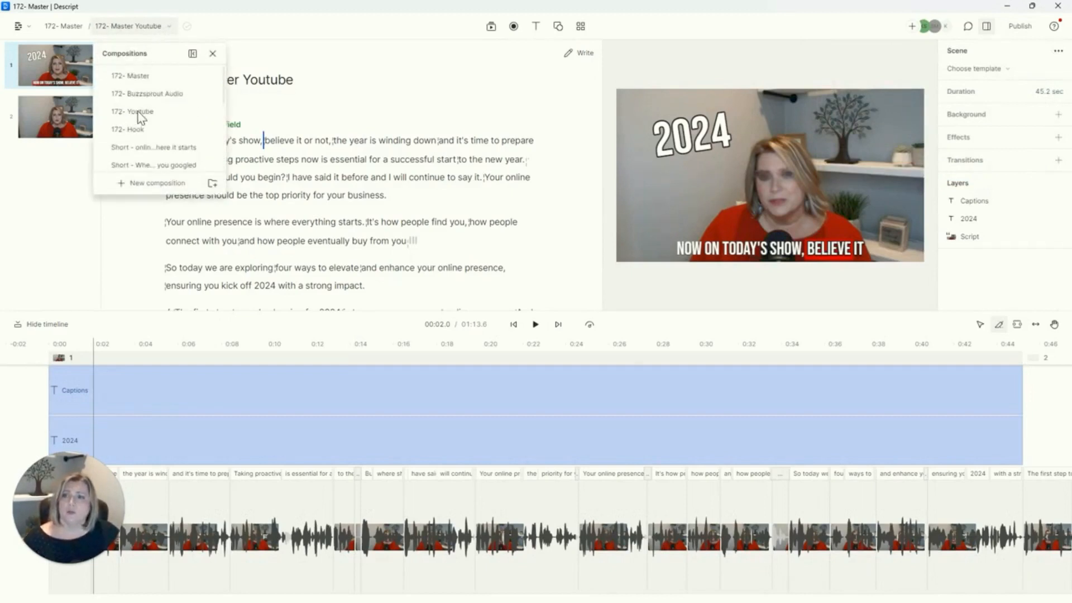
pyautogui.click(133, 77)
pyautogui.scroll(-1, 219, 173)
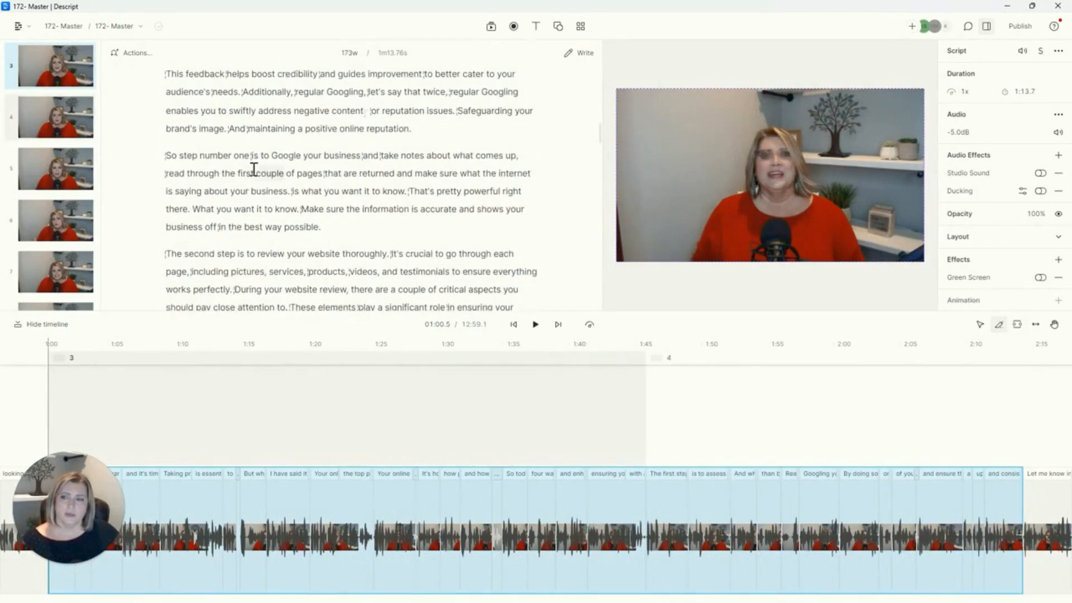
pyautogui.scroll(-2, 283, 191)
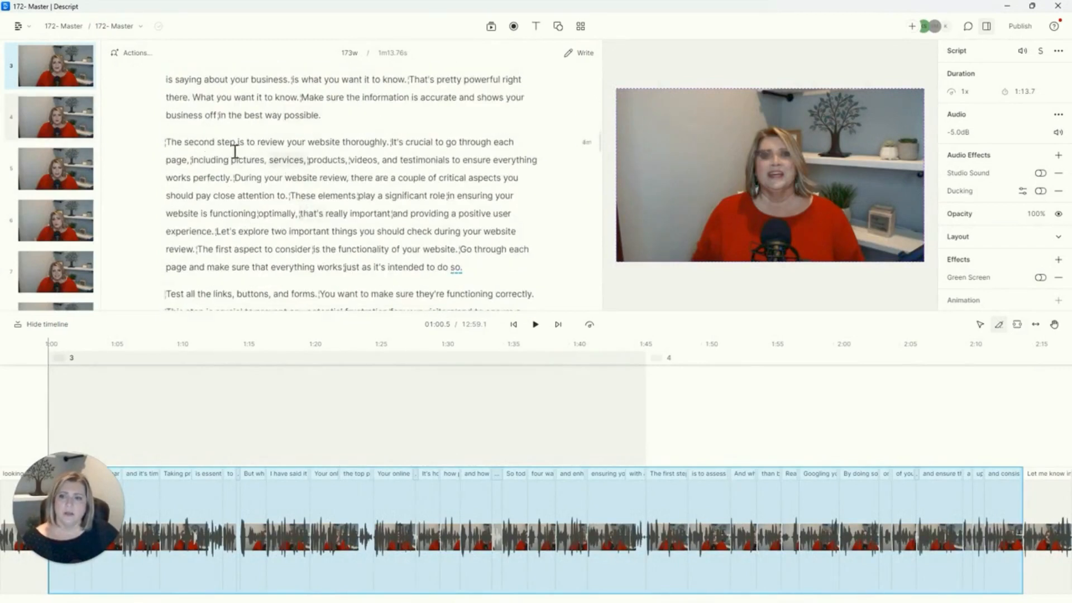
pyautogui.moveTo(167, 142); pyautogui.dragTo(221, 230)
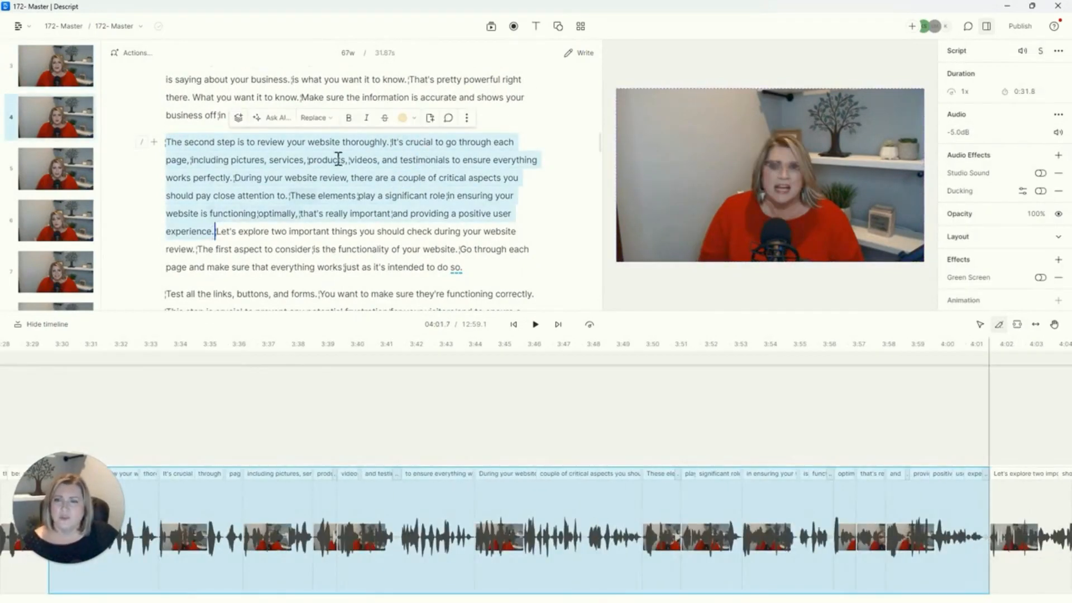
pyautogui.click(466, 118)
pyautogui.moveTo(387, 281)
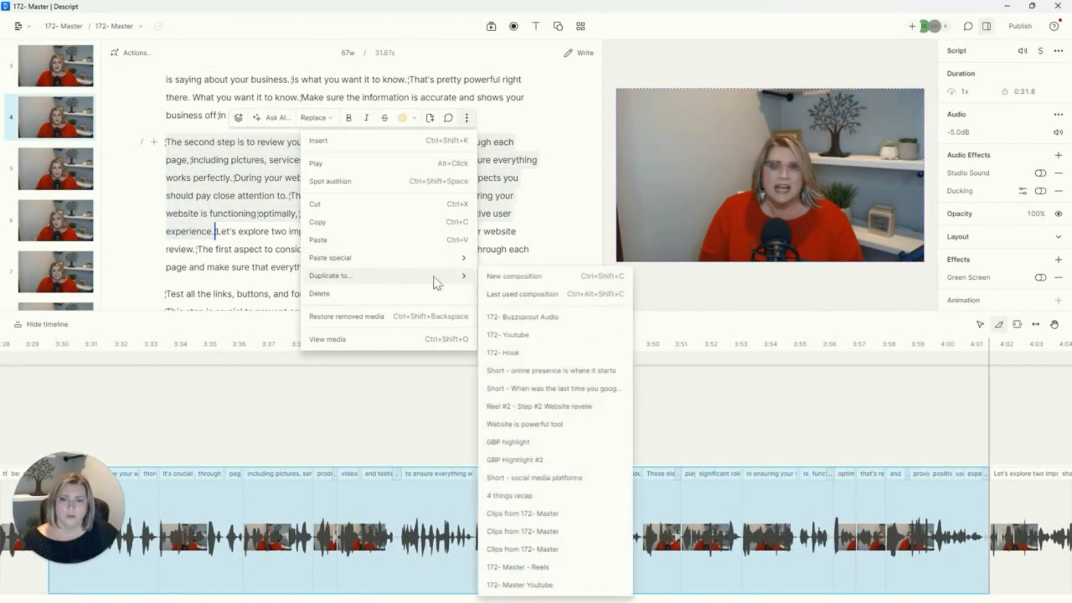
pyautogui.click(506, 278)
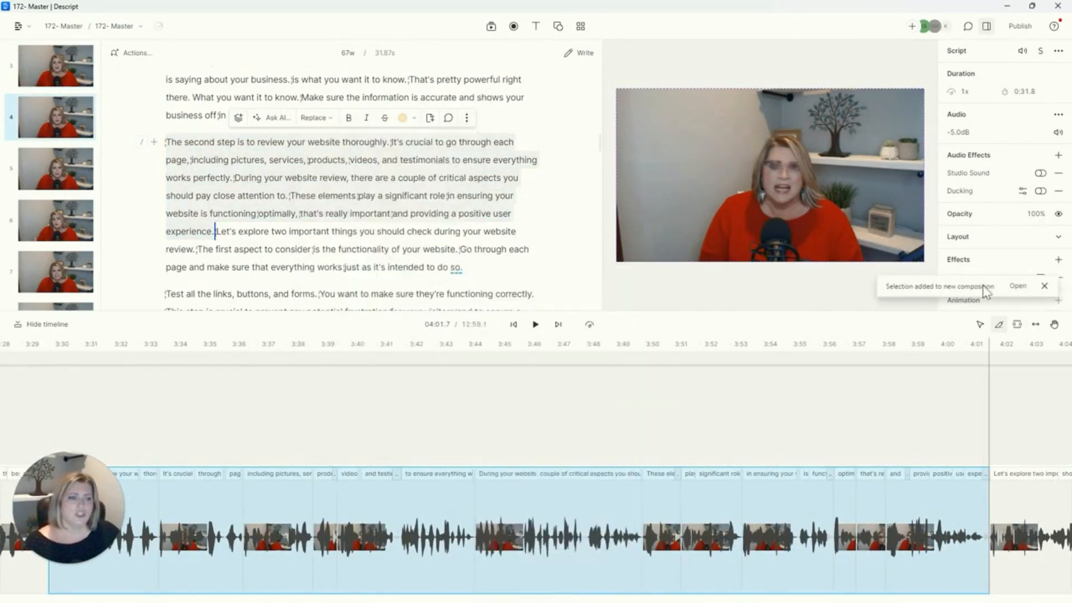
# Step: Open the new composition and rename it 172- Master website reel
pyautogui.click(1018, 287)
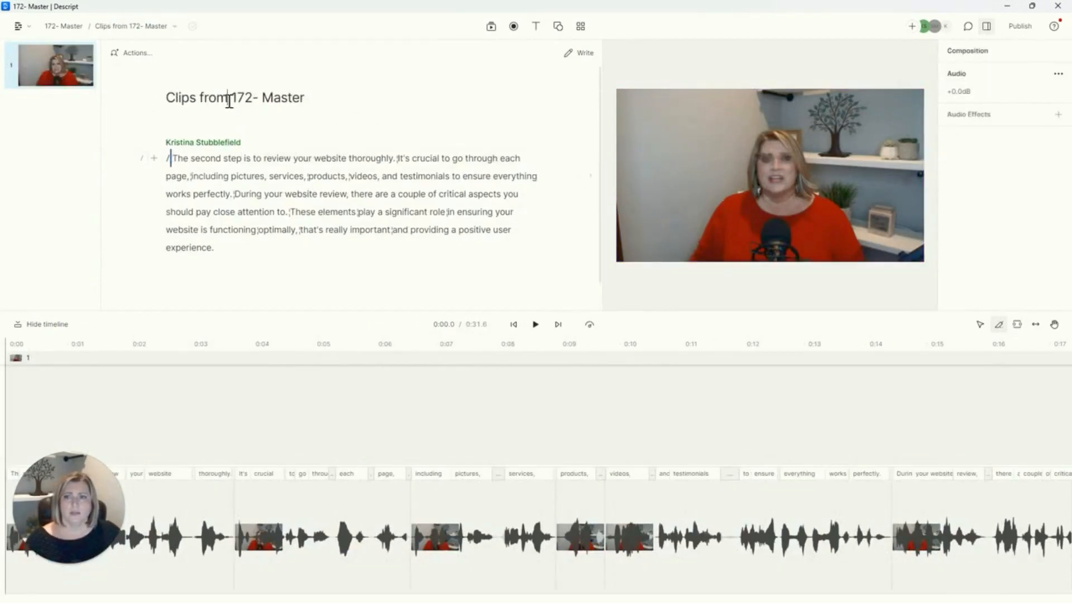
pyautogui.moveTo(230, 100); pyautogui.dragTo(157, 104)
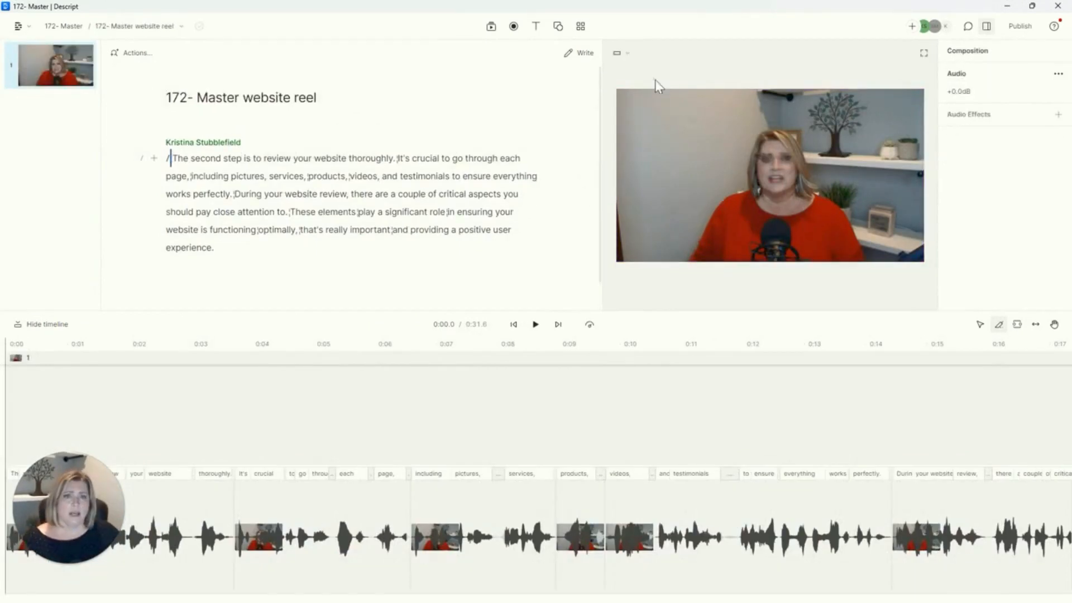
# Step: Look over the advanced video settings and set the composition's aspect ratio to Portrait 9:16
pyautogui.click(620, 53)
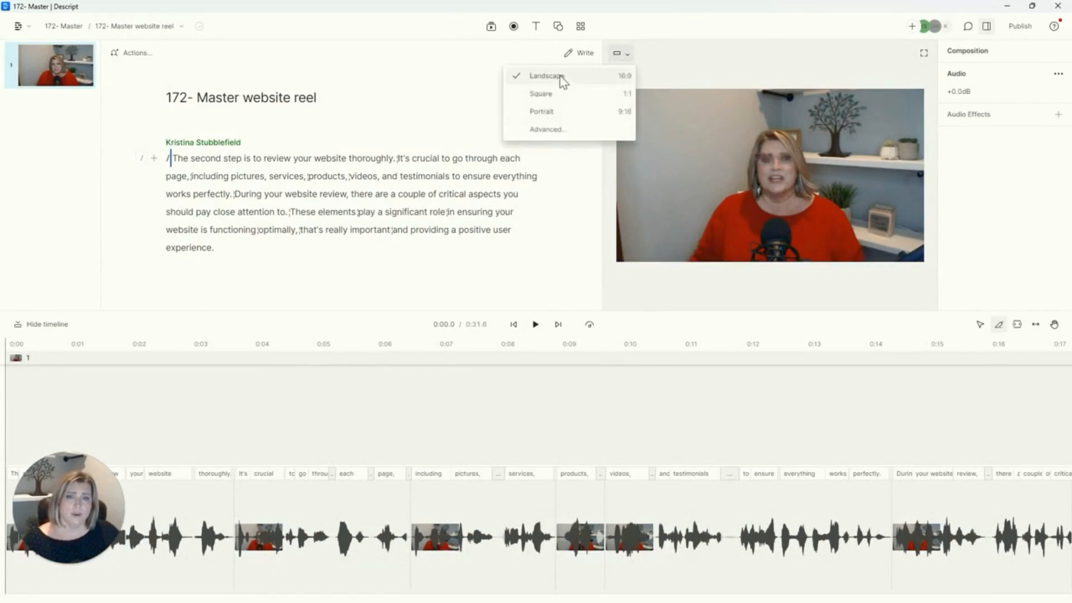
pyautogui.click(550, 131)
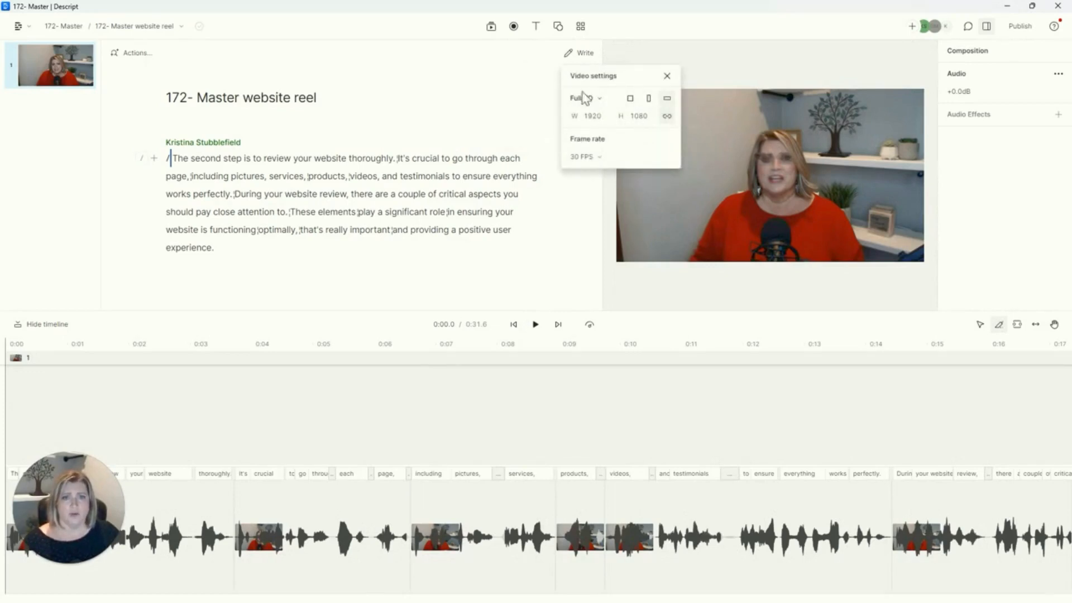
pyautogui.click(667, 76)
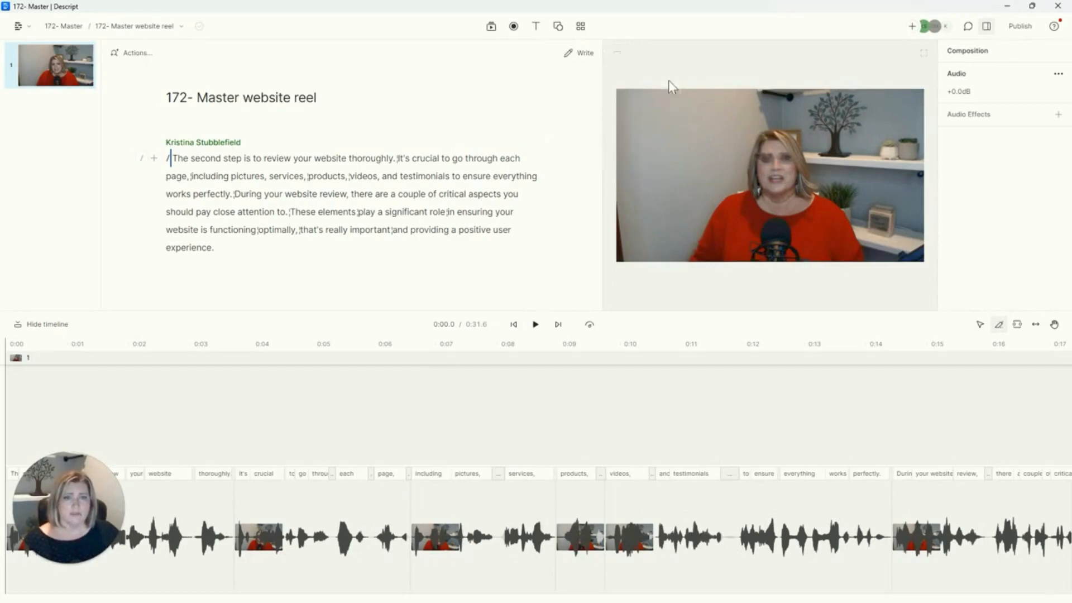
pyautogui.click(619, 56)
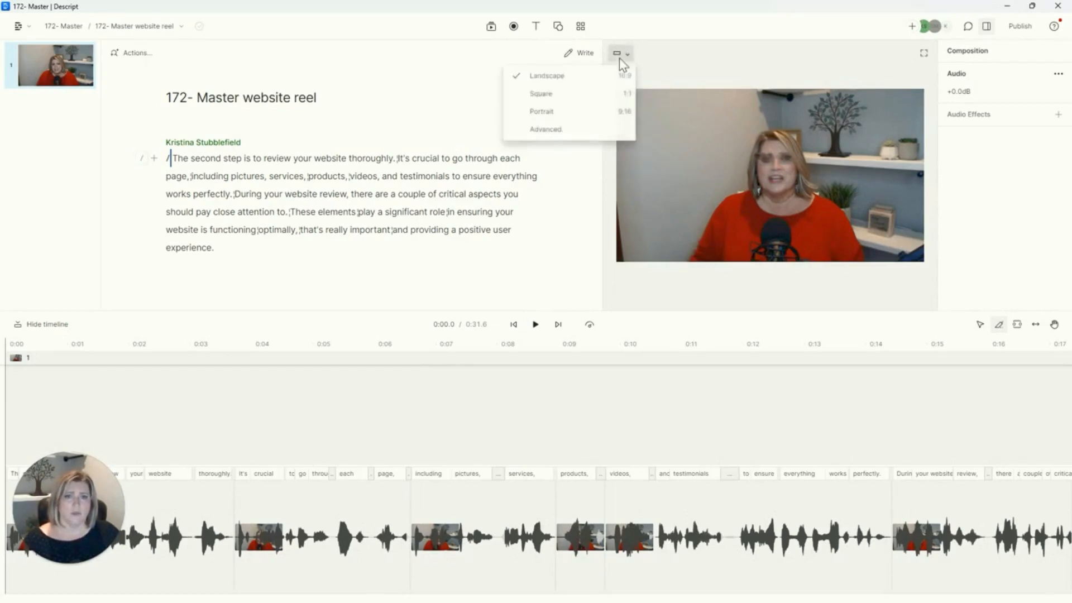
pyautogui.click(571, 114)
# Step: Enlarge the speaker's video in the portrait frame and shift it to cover most of the black areas above and below
pyautogui.click(721, 191)
pyautogui.moveTo(707, 219); pyautogui.dragTo(644, 268)
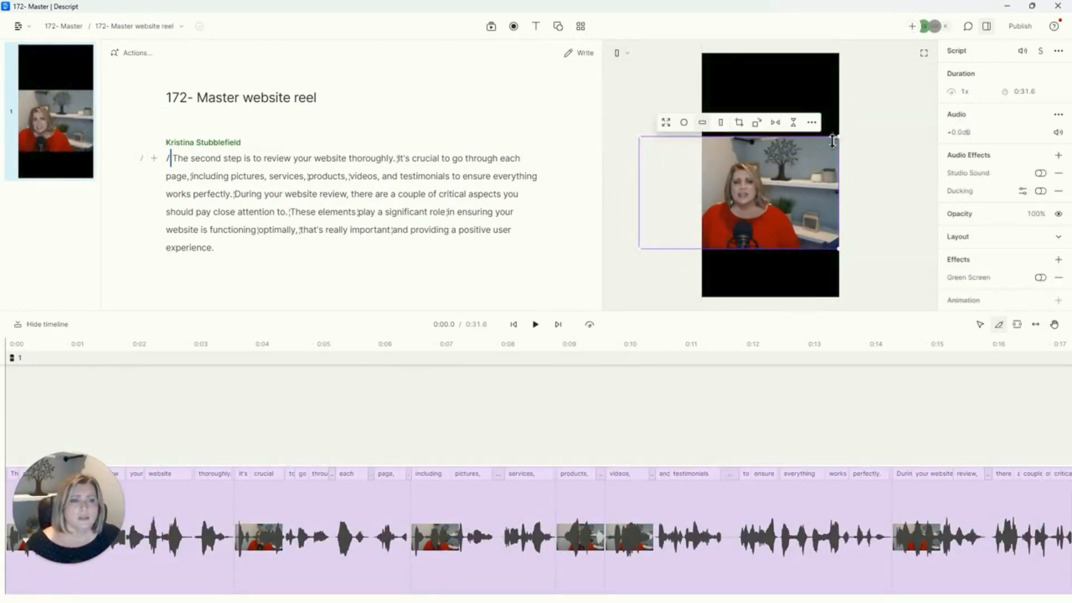
pyautogui.moveTo(840, 139); pyautogui.dragTo(926, 82)
pyautogui.moveTo(641, 254); pyautogui.dragTo(601, 280)
pyautogui.moveTo(750, 190)
pyautogui.mouseDown()
pyautogui.moveTo(752, 200)
pyautogui.moveTo(755, 179)
pyautogui.mouseUp()
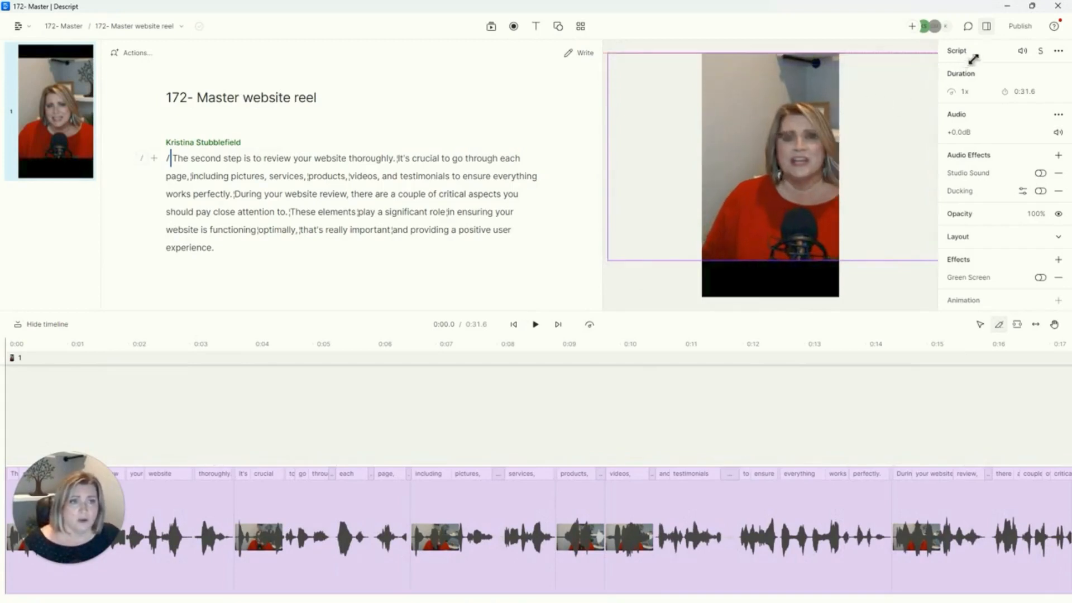
pyautogui.moveTo(607, 261); pyautogui.dragTo(545, 306)
pyautogui.moveTo(758, 219); pyautogui.dragTo(718, 216)
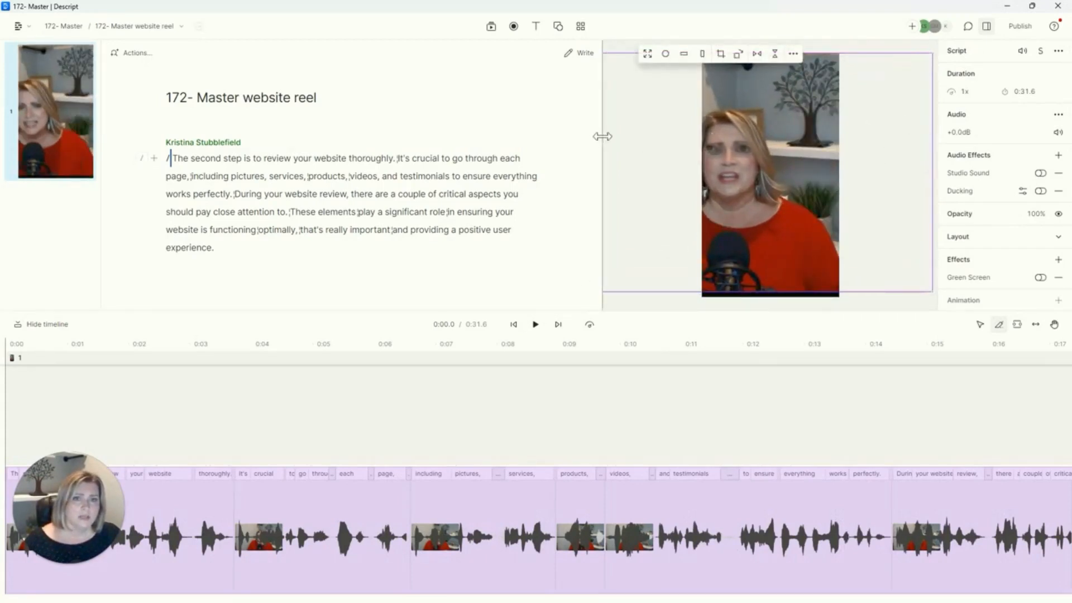
# Step: Widen the preview area and scale the video to fill the whole portrait frame with the speaker centred, checking the opening in playback
pyautogui.moveTo(602, 136); pyautogui.dragTo(504, 138)
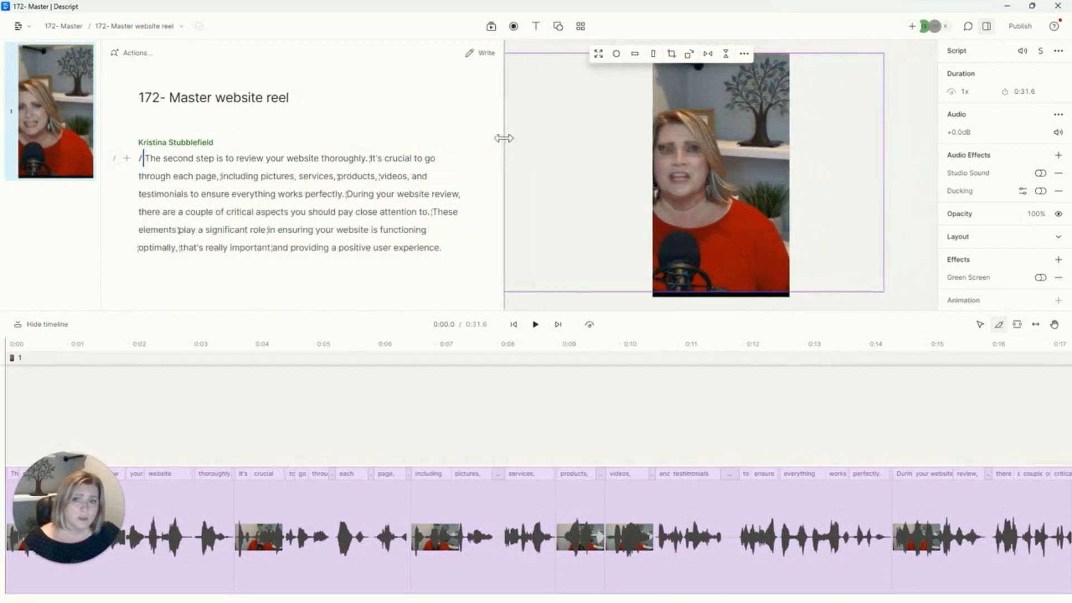
pyautogui.moveTo(552, 164); pyautogui.dragTo(621, 169)
pyautogui.moveTo(530, 298); pyautogui.dragTo(520, 300)
pyautogui.moveTo(731, 206); pyautogui.dragTo(711, 215)
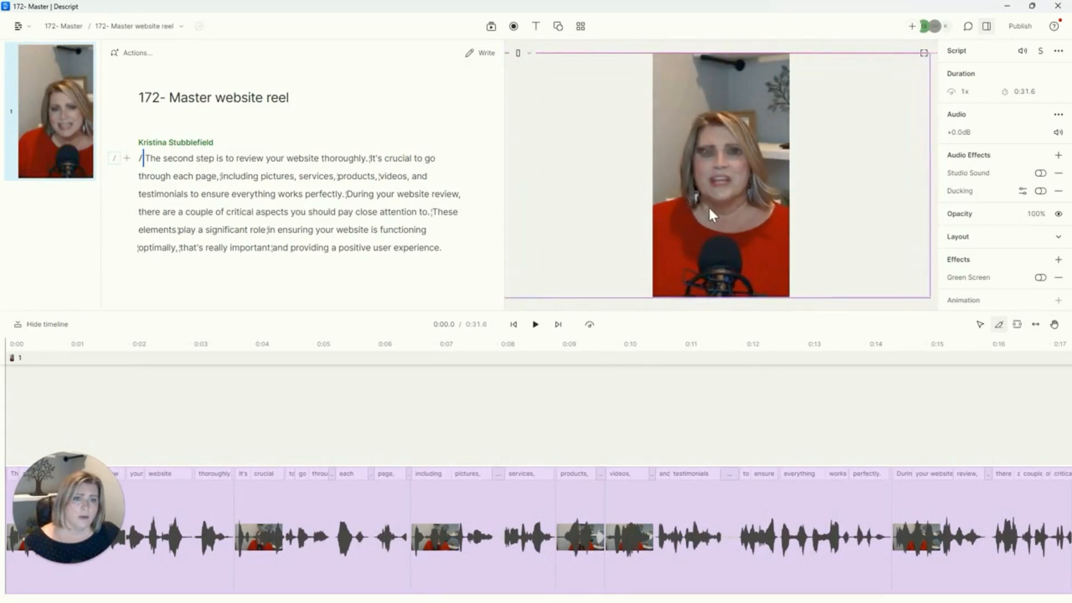
pyautogui.click(887, 312)
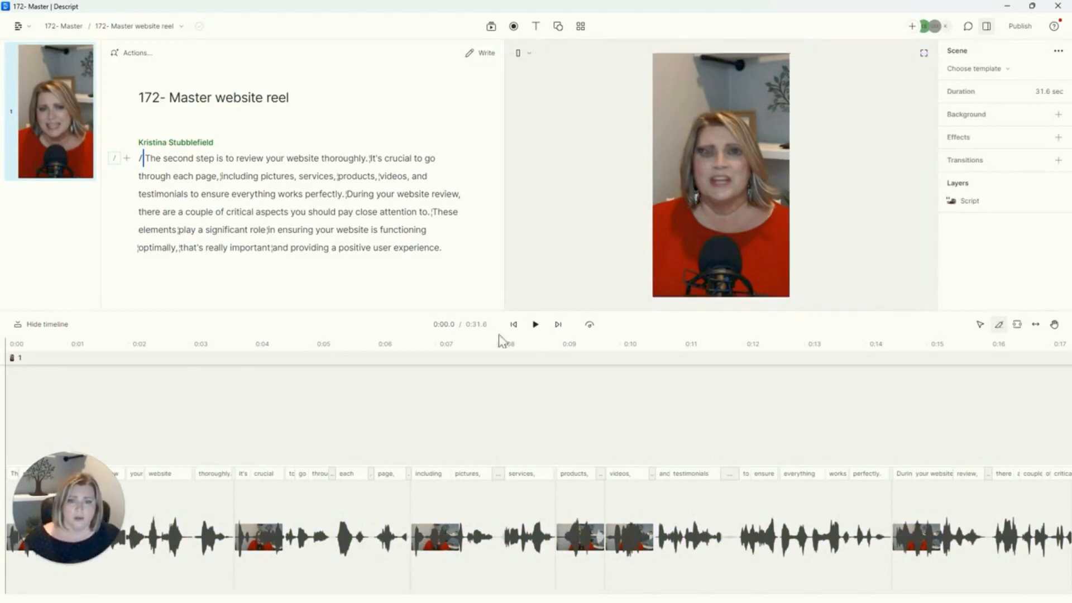
pyautogui.click(537, 329)
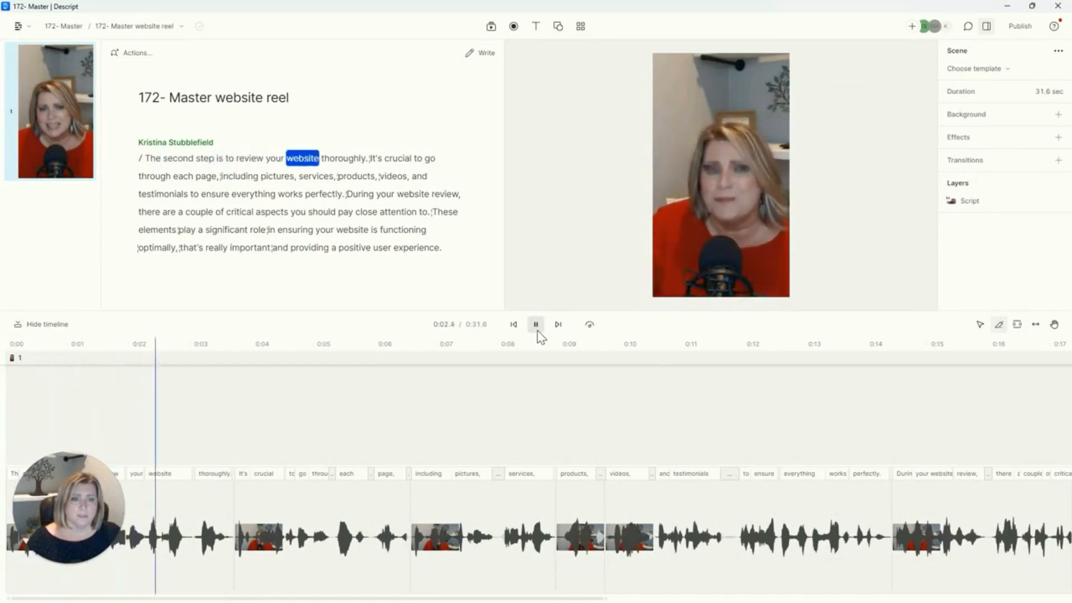
pyautogui.click(540, 329)
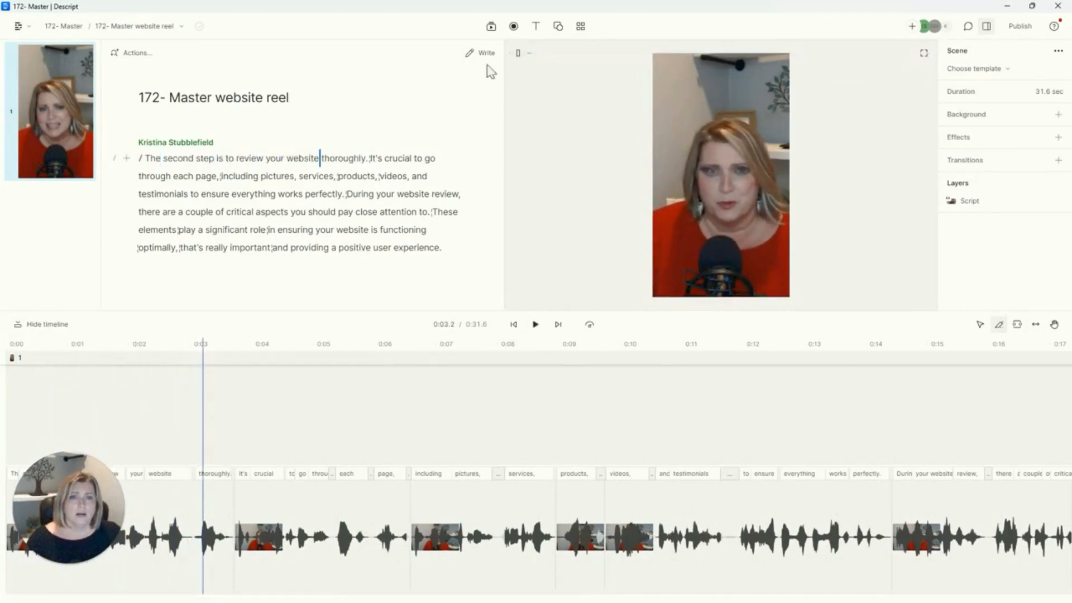
# Step: Add captions to the website reel and set their text size to 125
pyautogui.click(537, 31)
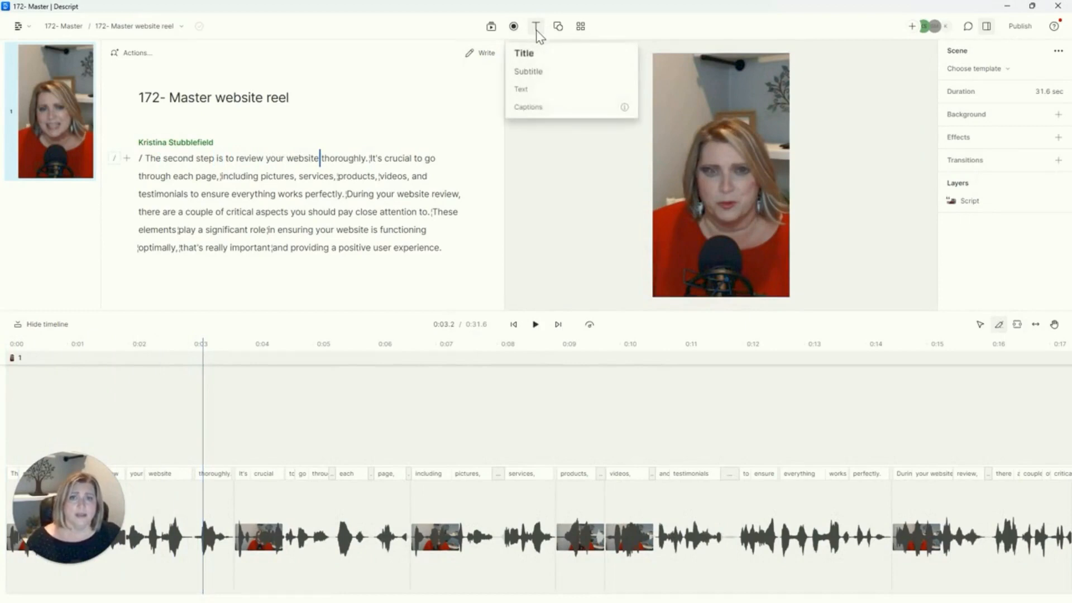
pyautogui.click(517, 106)
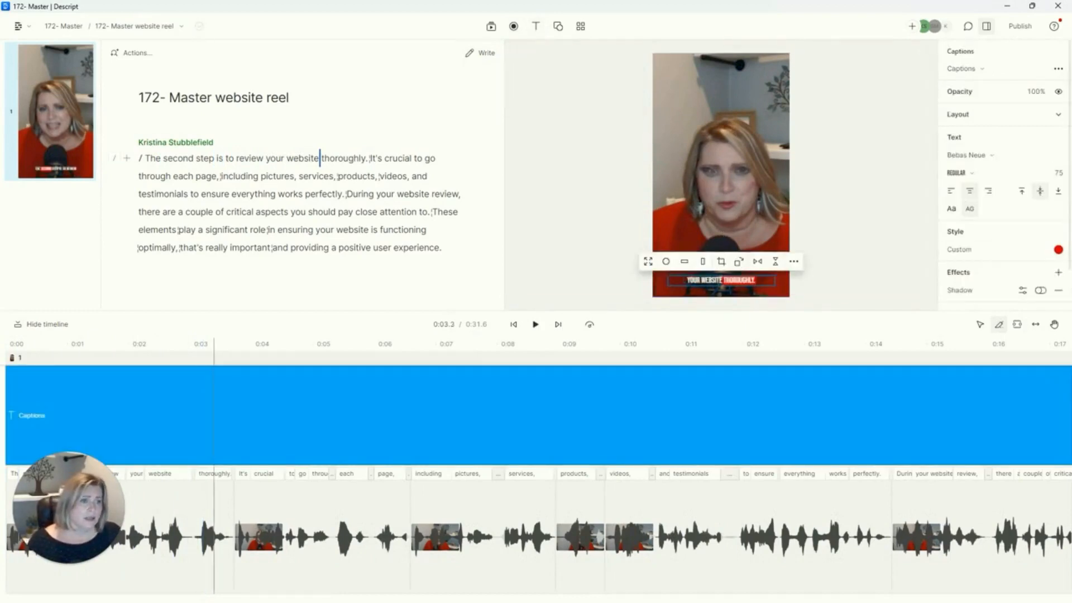
pyautogui.click(1057, 173)
pyautogui.write('120')
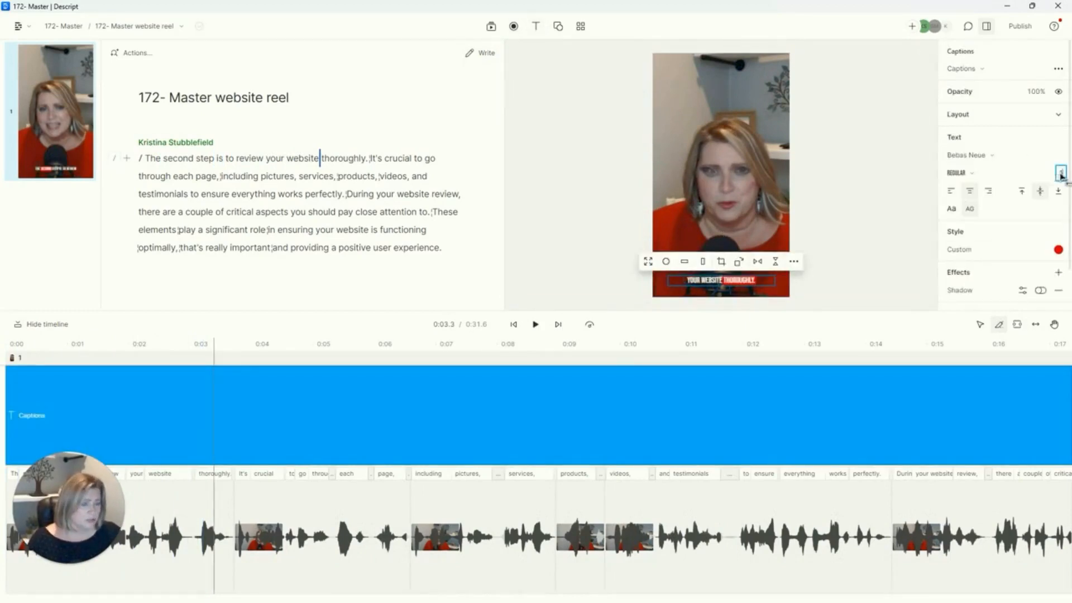
pyautogui.press('Return')
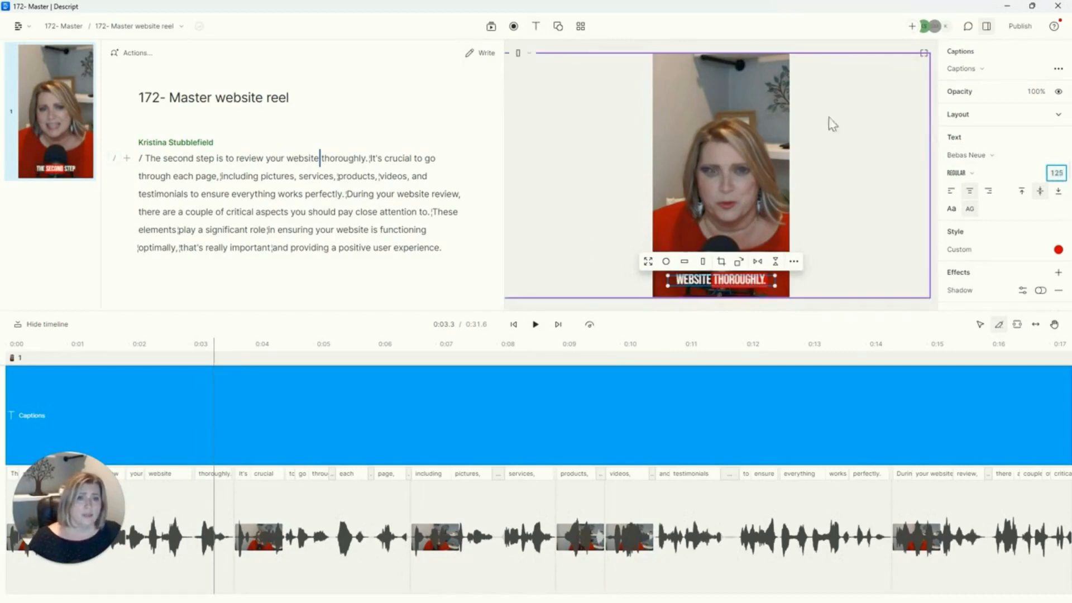
pyautogui.click(880, 51)
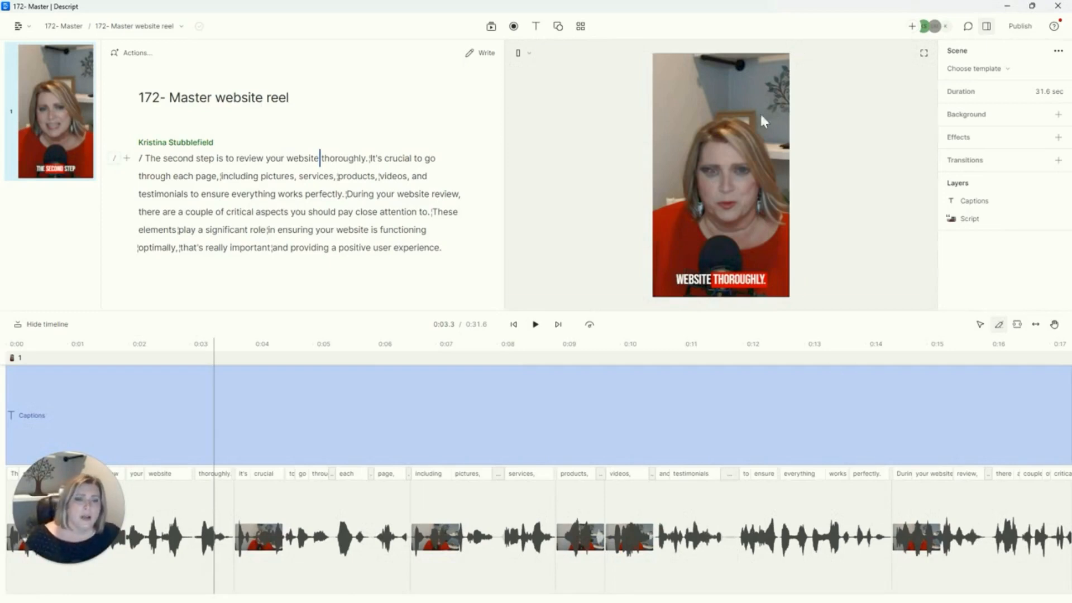
# Step: Export the current composition as the MP4 video "172- Master website reel" at 720p and High quality, with metadata turned off
pyautogui.click(1026, 33)
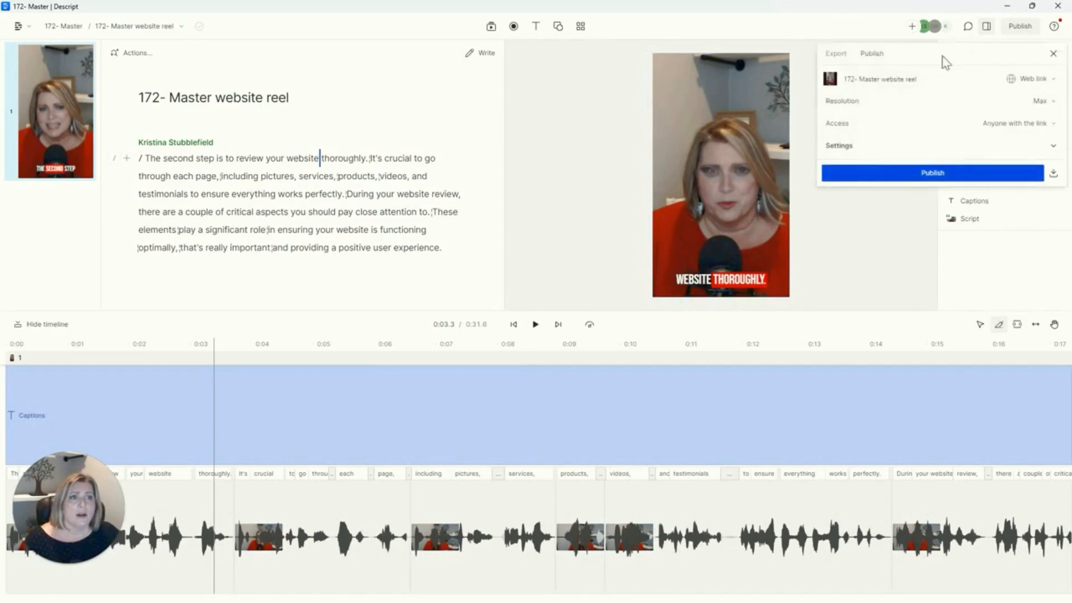
pyautogui.click(837, 55)
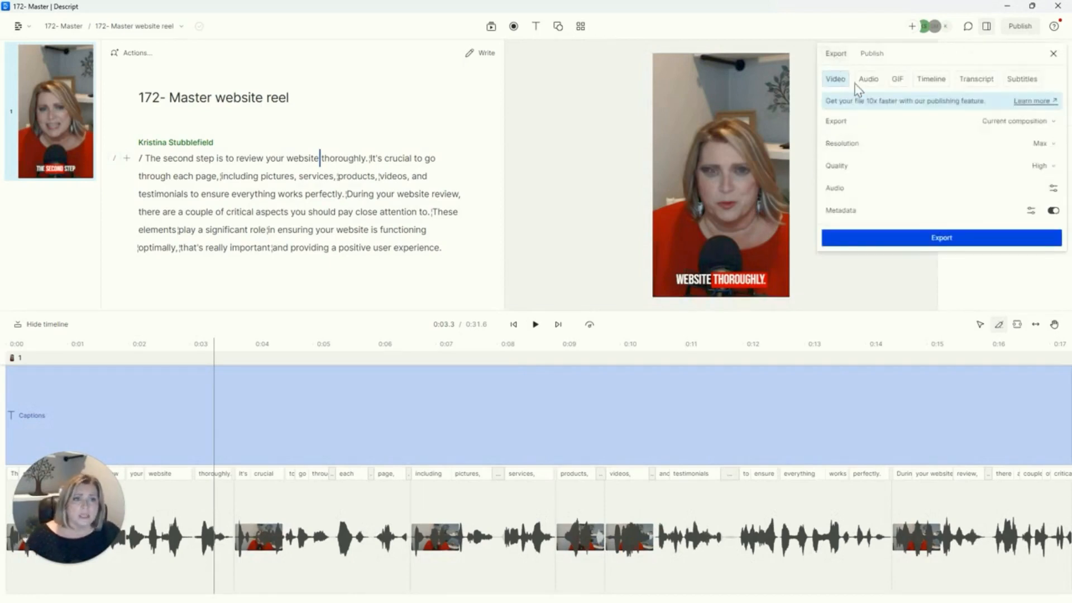
pyautogui.click(1040, 144)
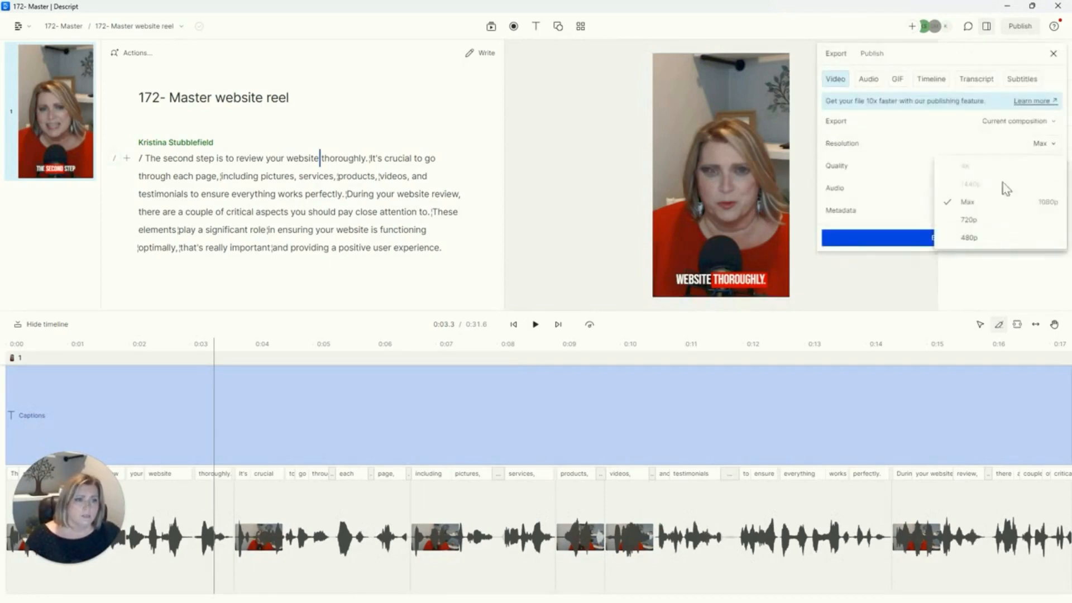
pyautogui.click(973, 220)
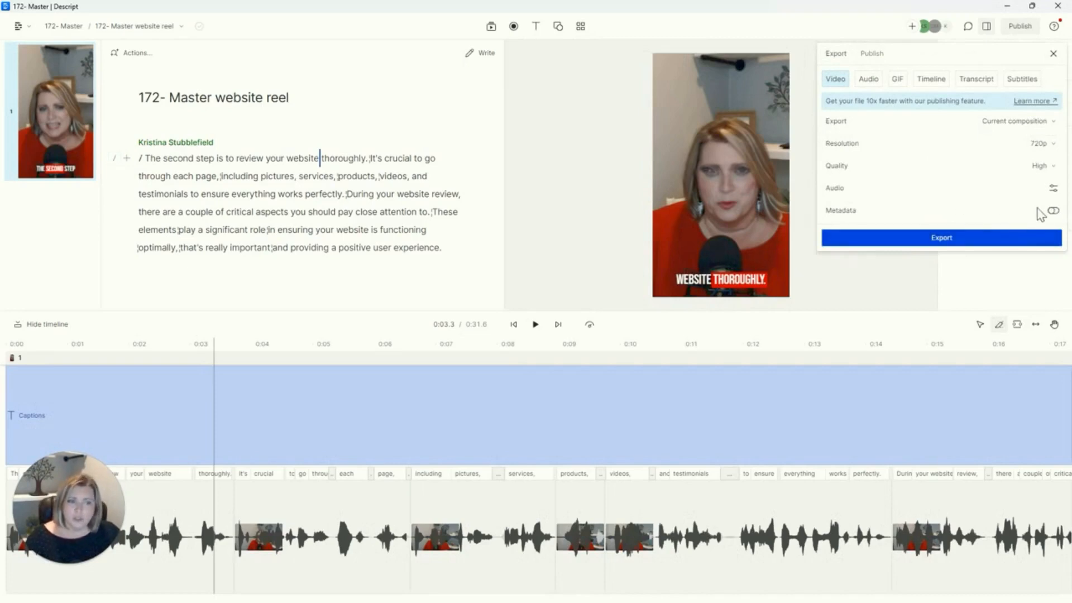
pyautogui.click(963, 239)
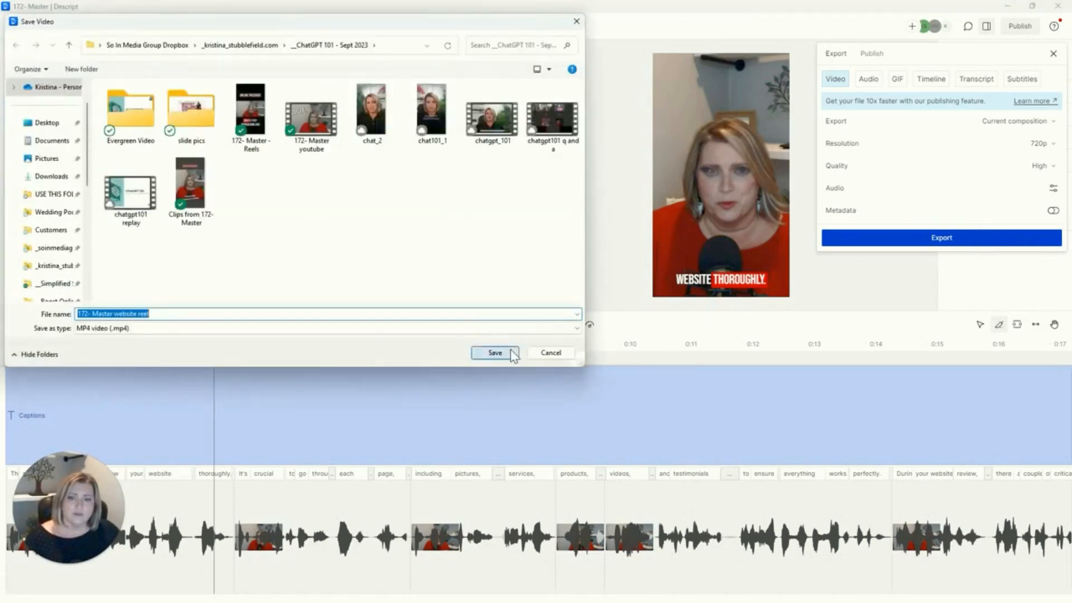
pyautogui.click(495, 353)
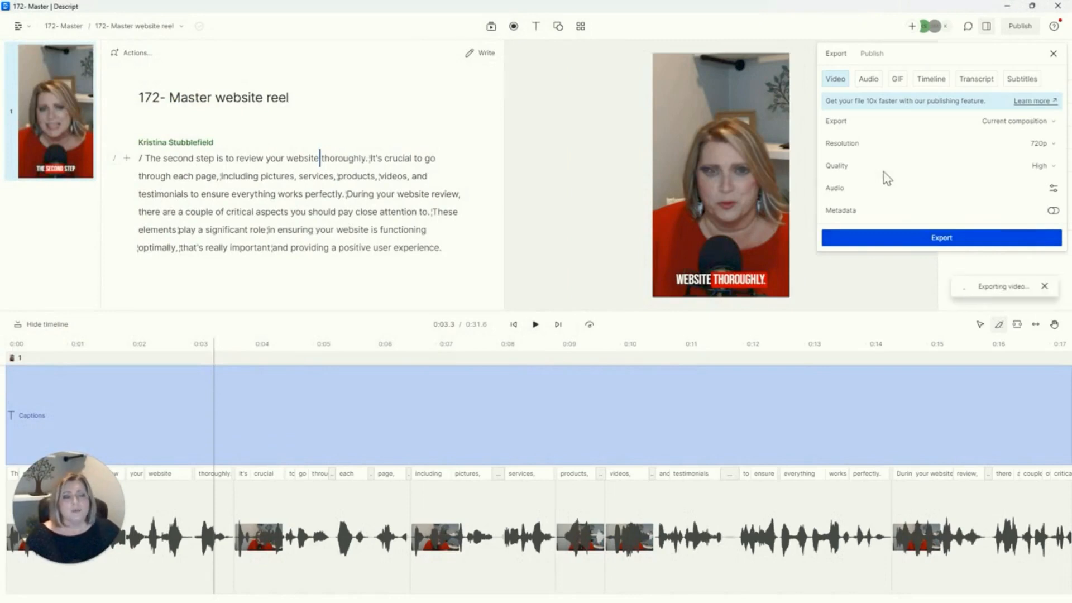